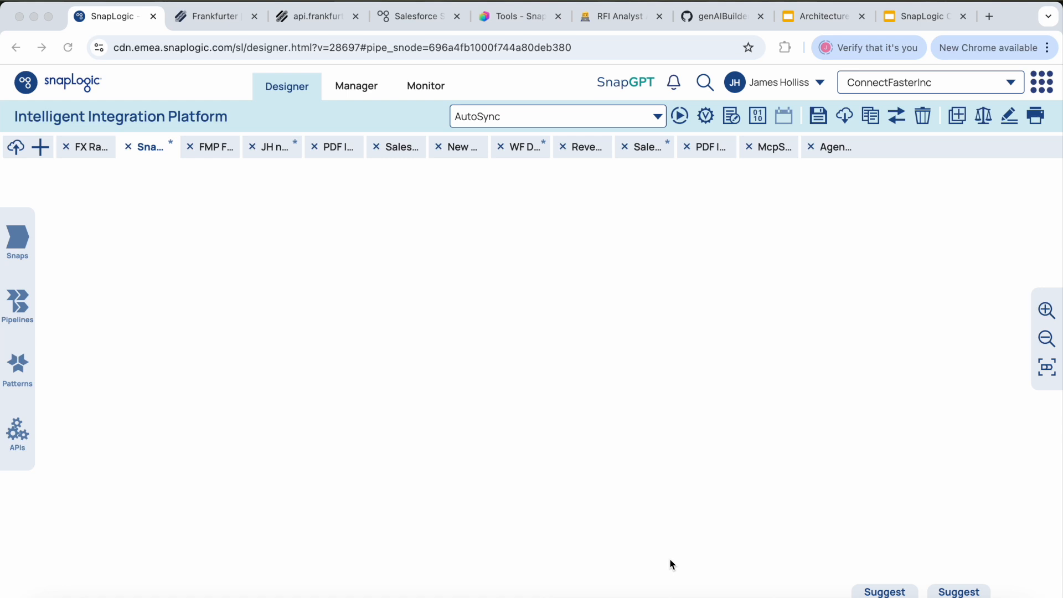
Step: Switch to the Frankfurter API site and review the latest-rates response structure and the base currency parameter in its Usage section
click(219, 19)
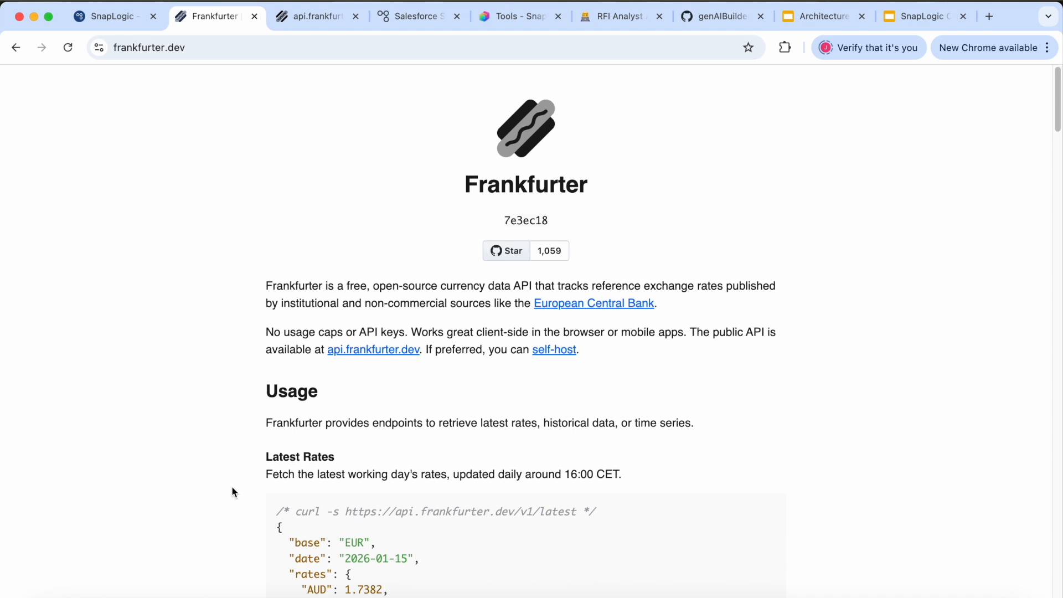
scroll(240, 504, down, 5)
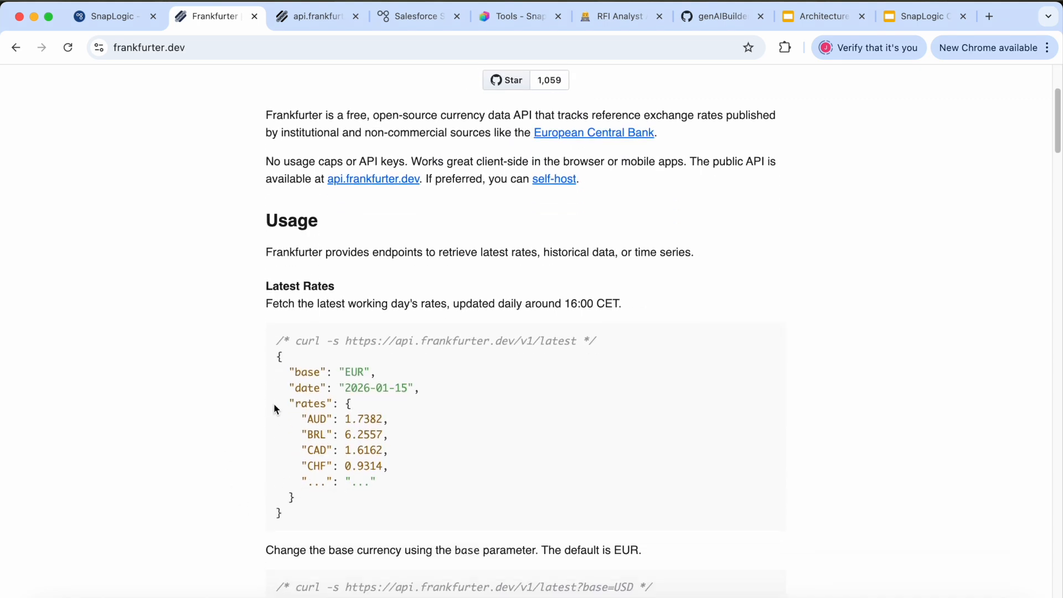
scroll(299, 417, down, 1)
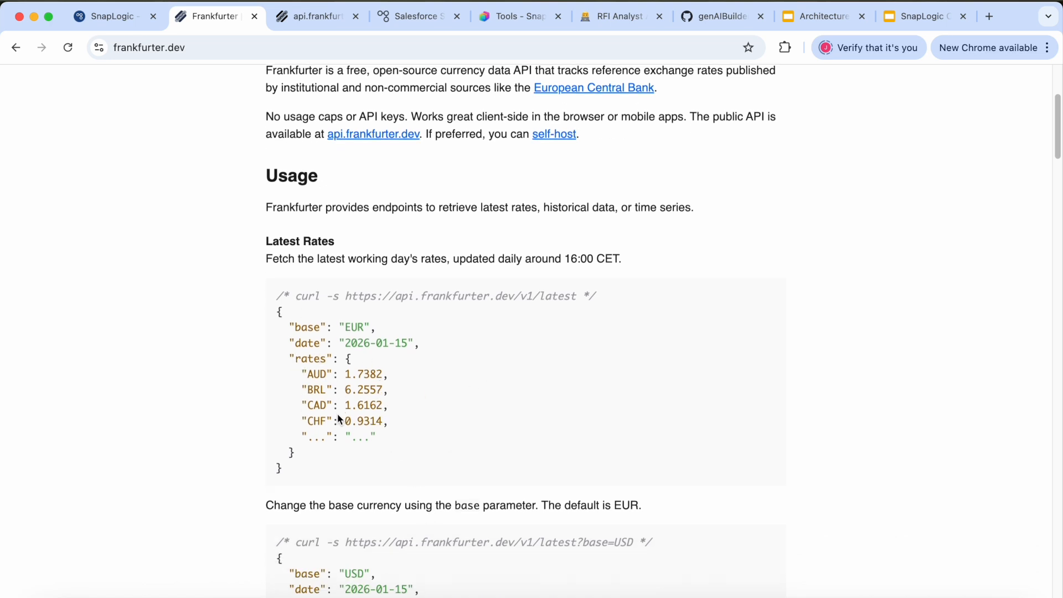
scroll(336, 417, down, 1)
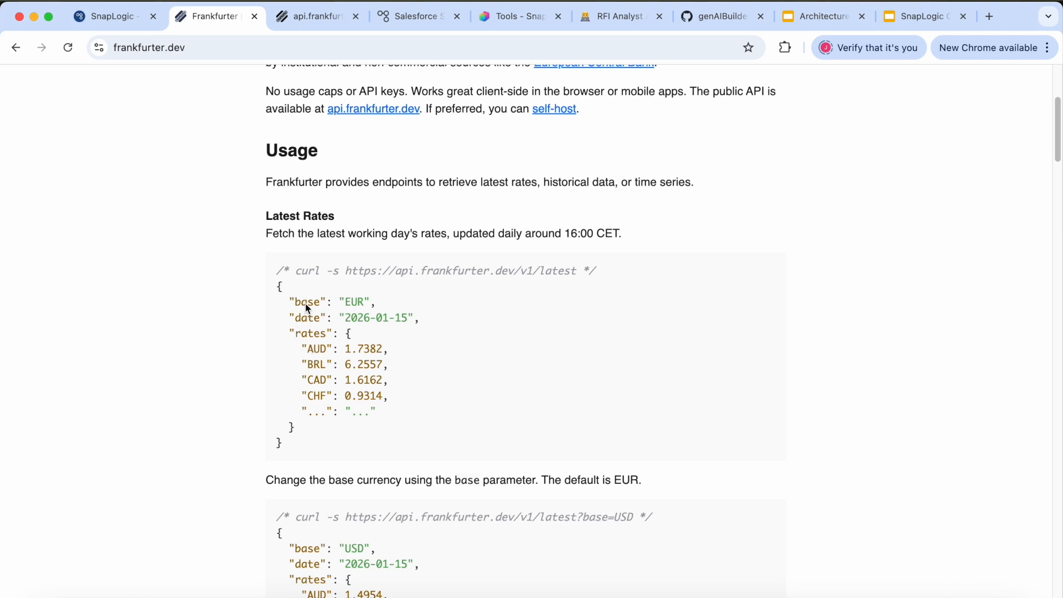
drag(306, 303, 364, 319)
click(316, 336)
scroll(280, 471, down, 2)
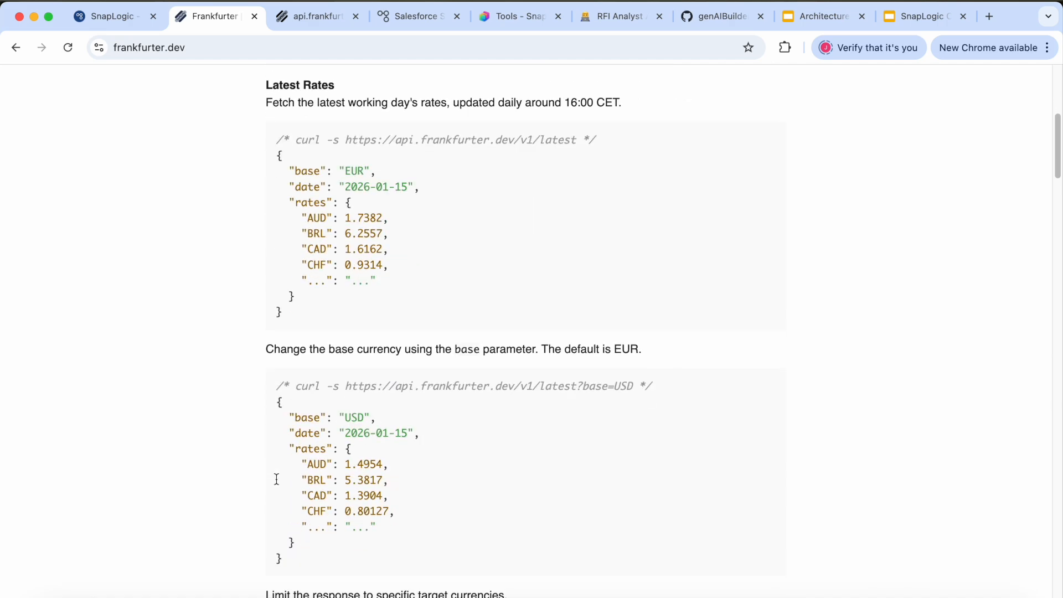
scroll(221, 434, down, 3)
scroll(246, 501, up, 8)
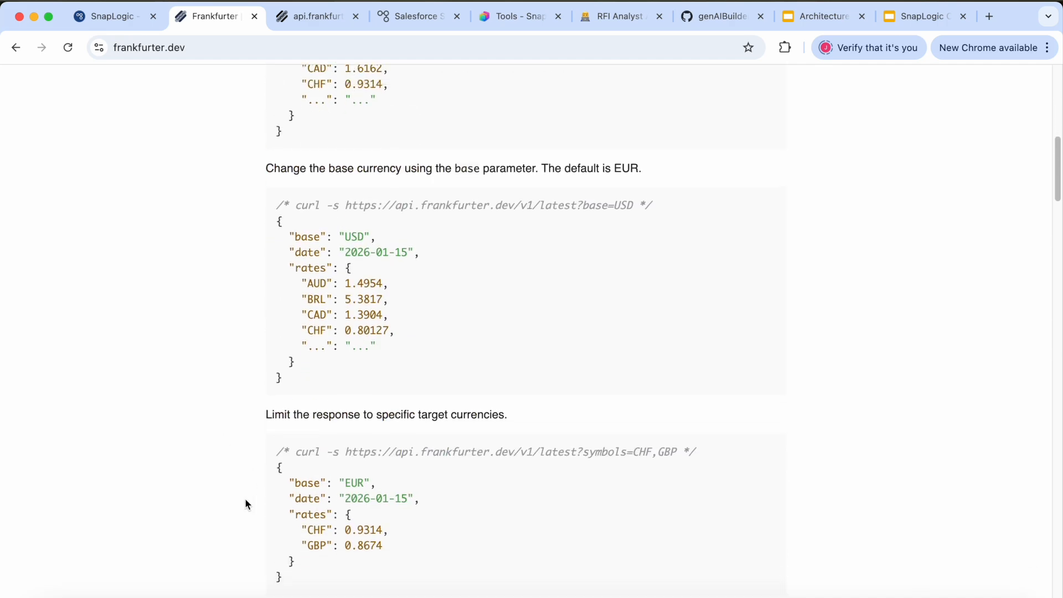
Step: Switch to SnapLogic Designer and set SnapGPT's thinking mode to Extended
click(114, 22)
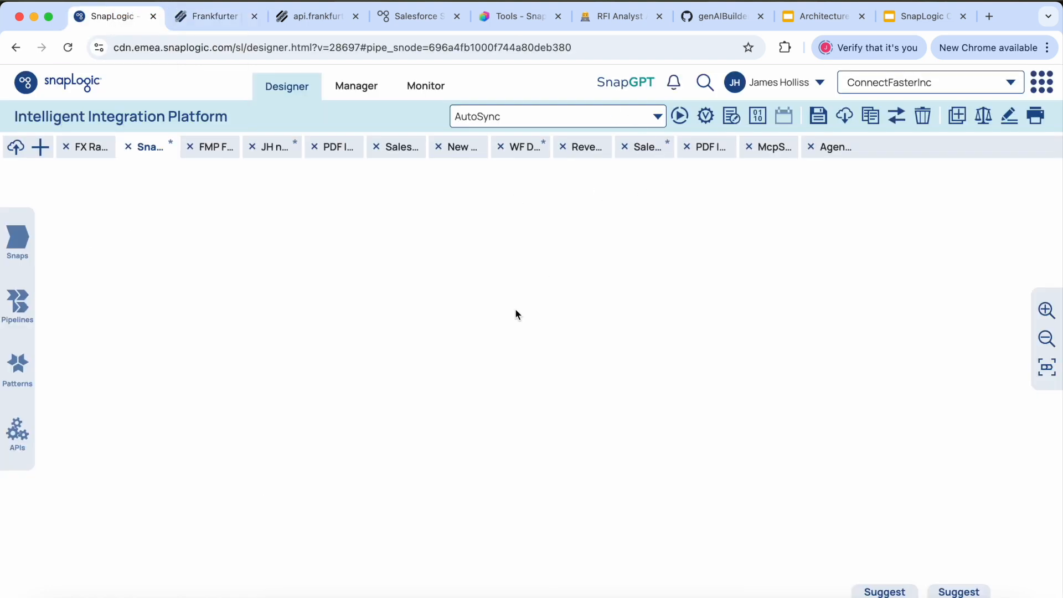
click(624, 83)
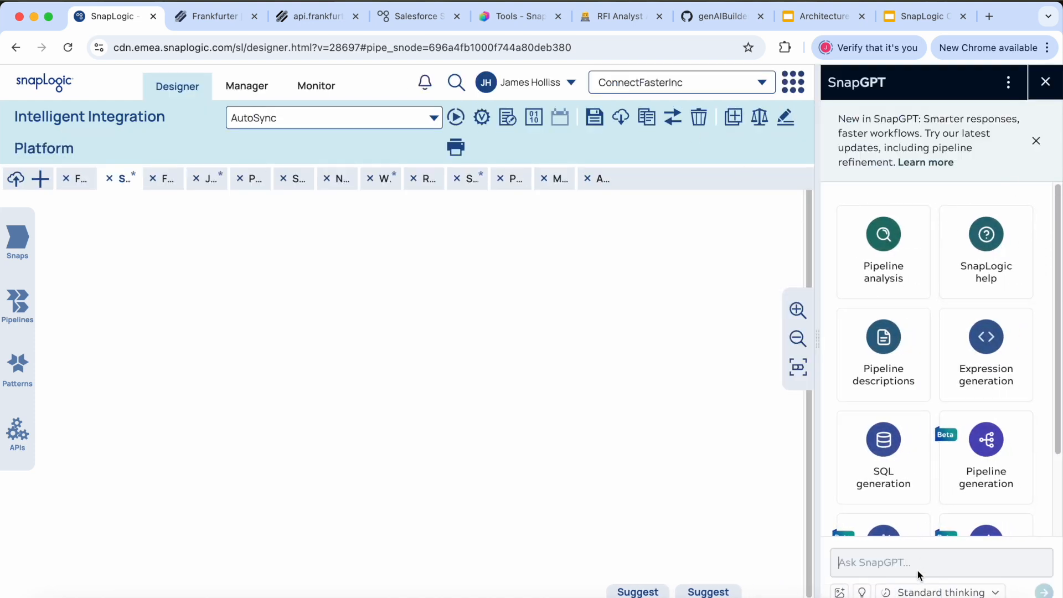
click(987, 591)
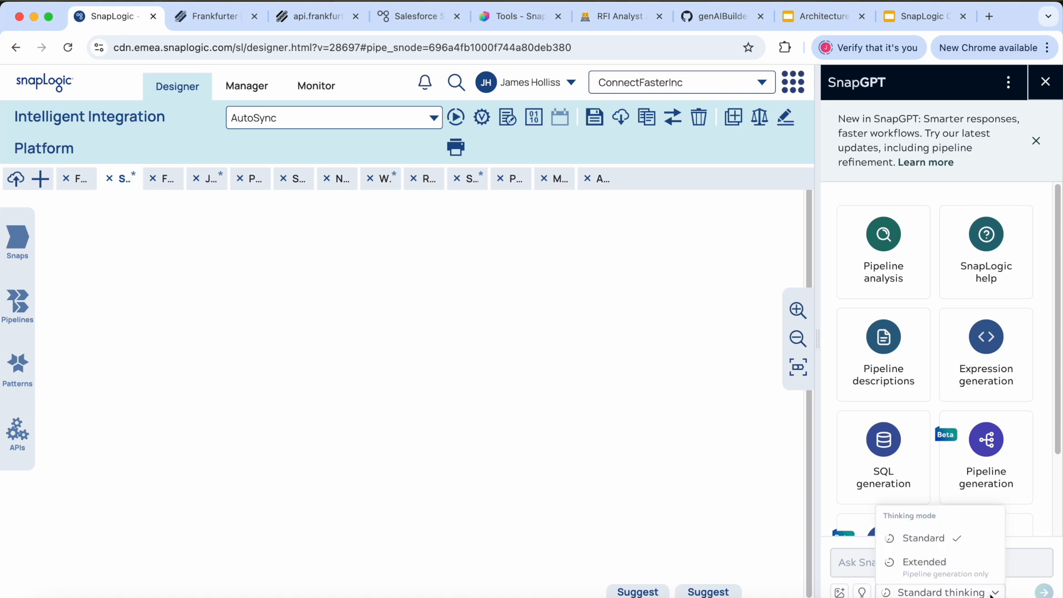
click(965, 569)
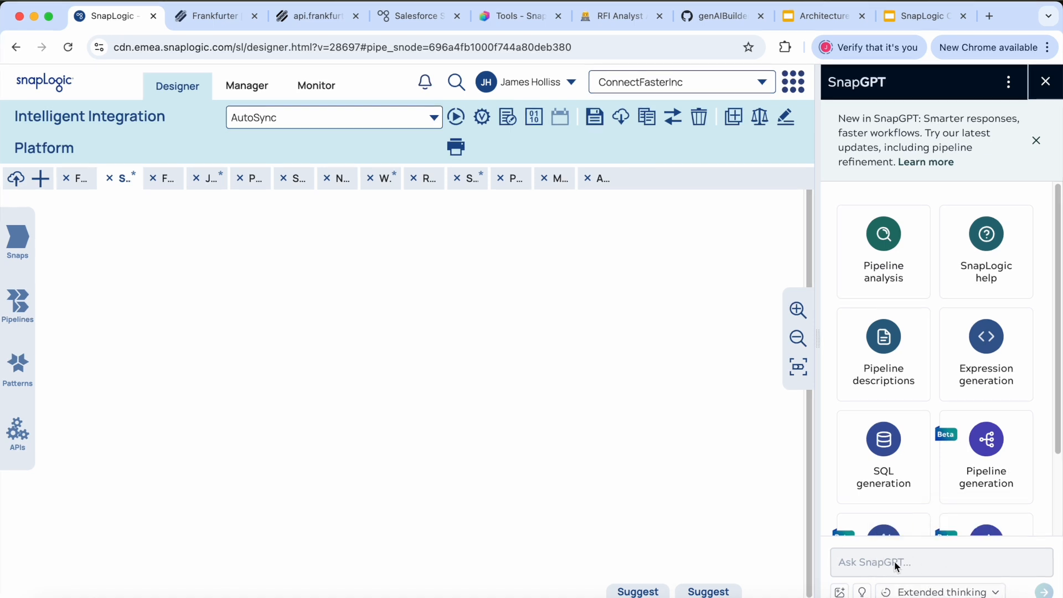
key(super+v)
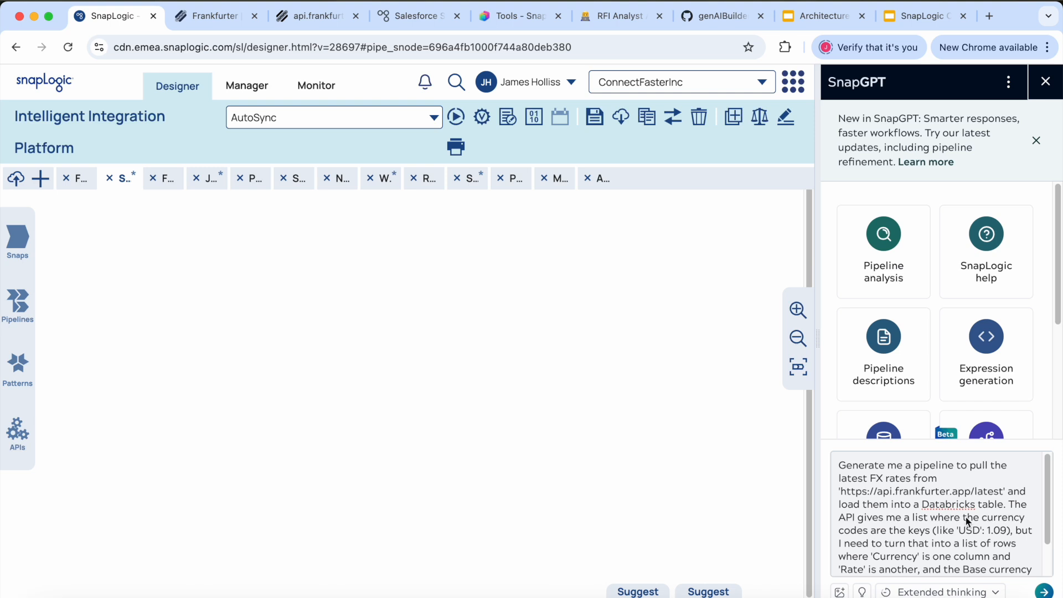
scroll(974, 533, down, 3)
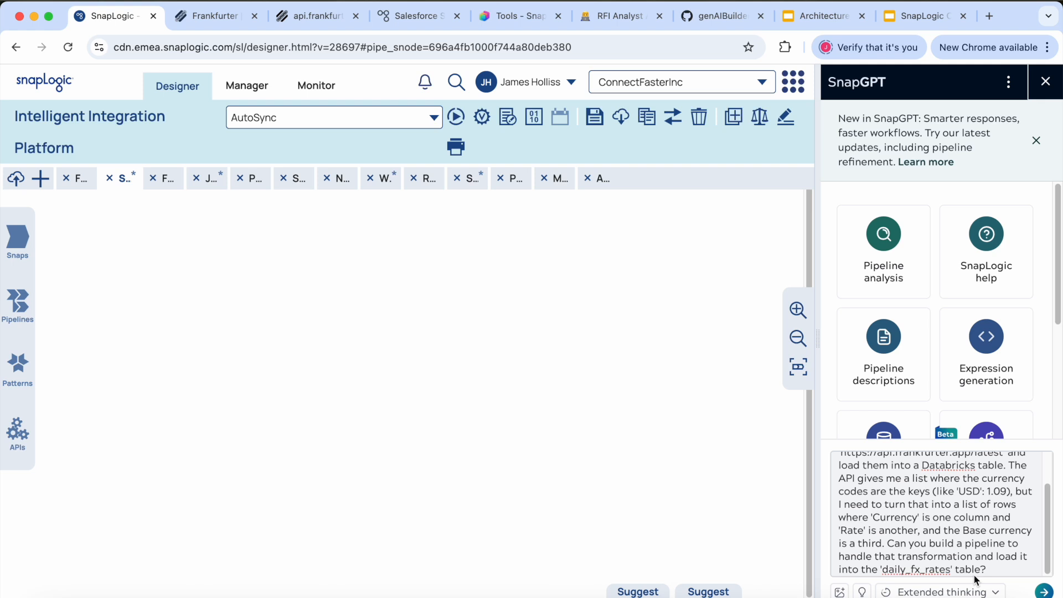
click(1045, 591)
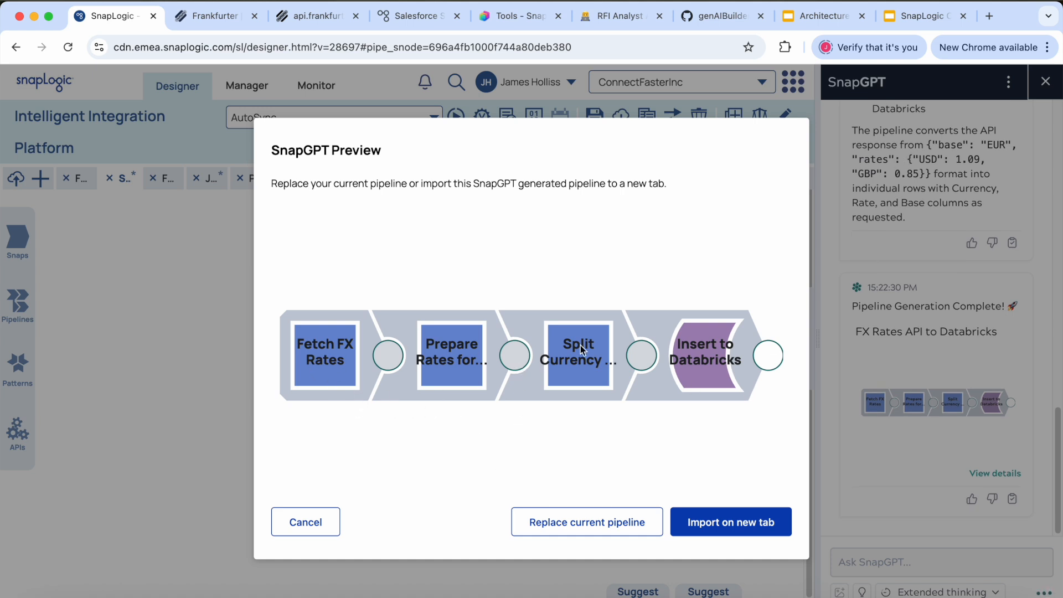
click(577, 529)
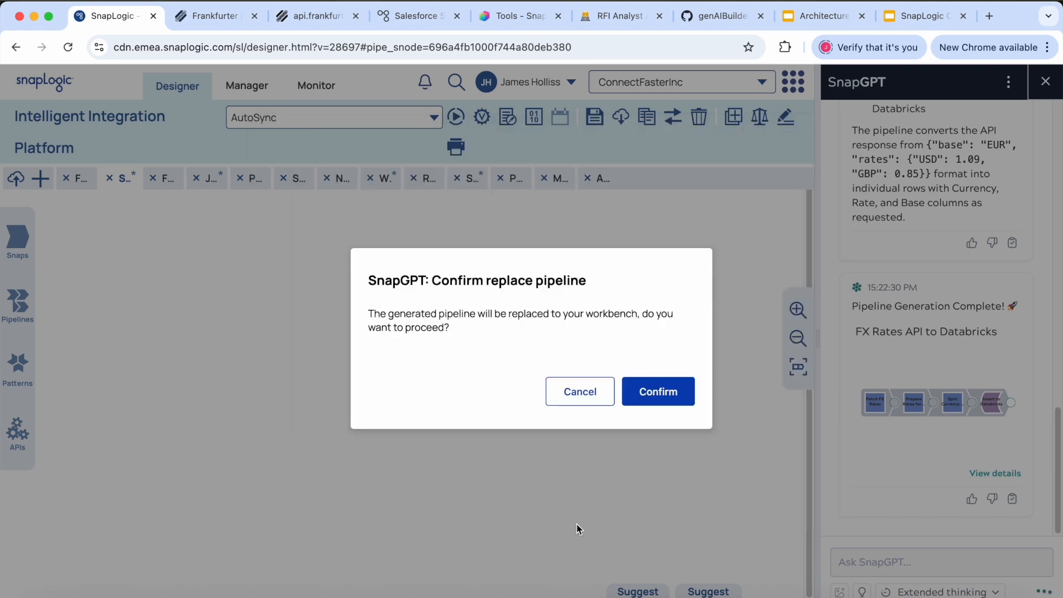
click(645, 394)
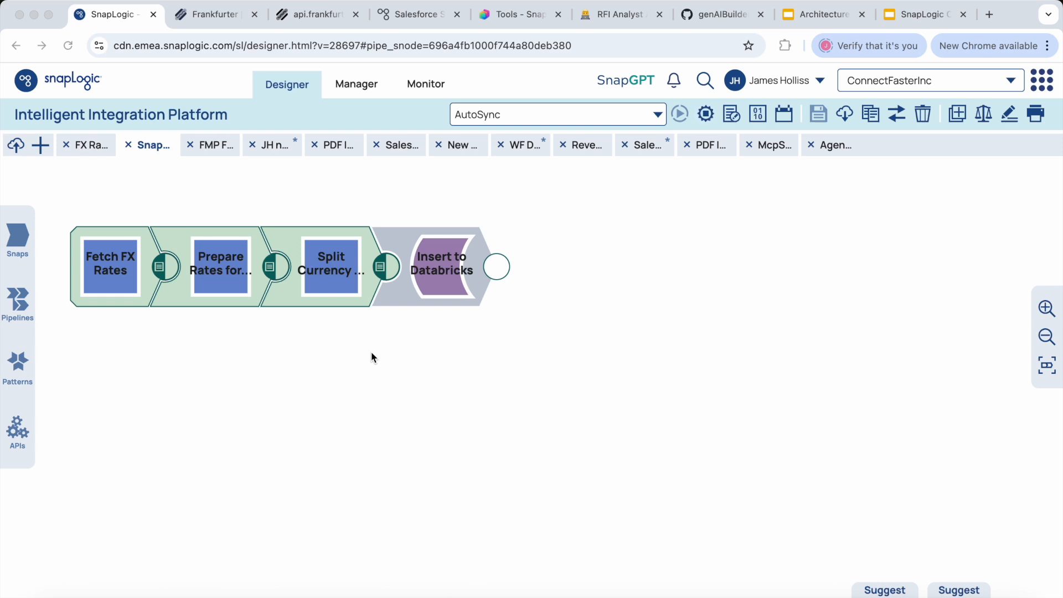
Step: Review the request method and URI in the Fetch FX Rates snap's settings
click(111, 275)
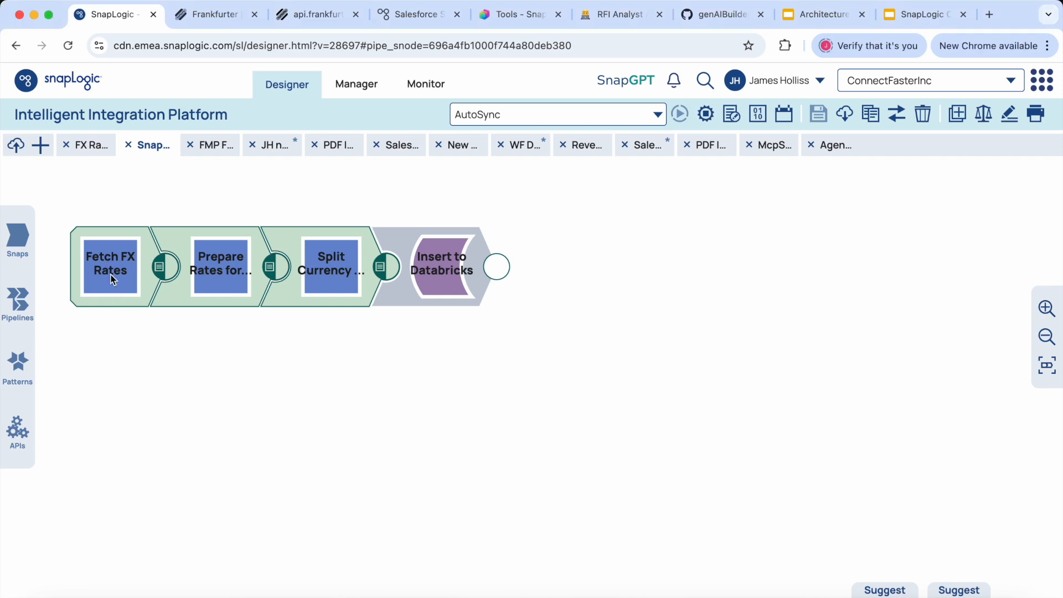
click(118, 282)
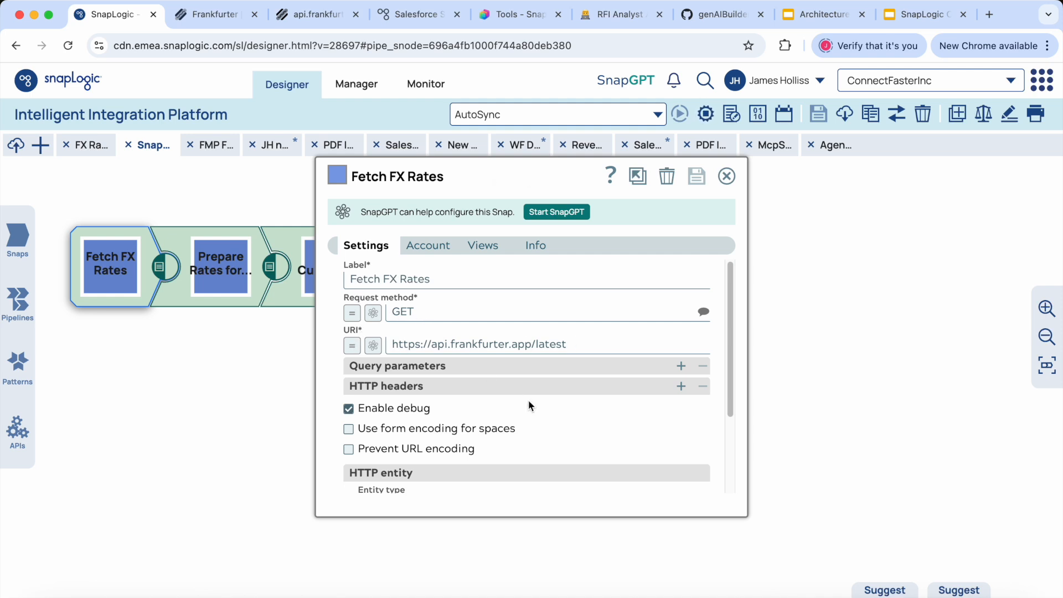
click(727, 176)
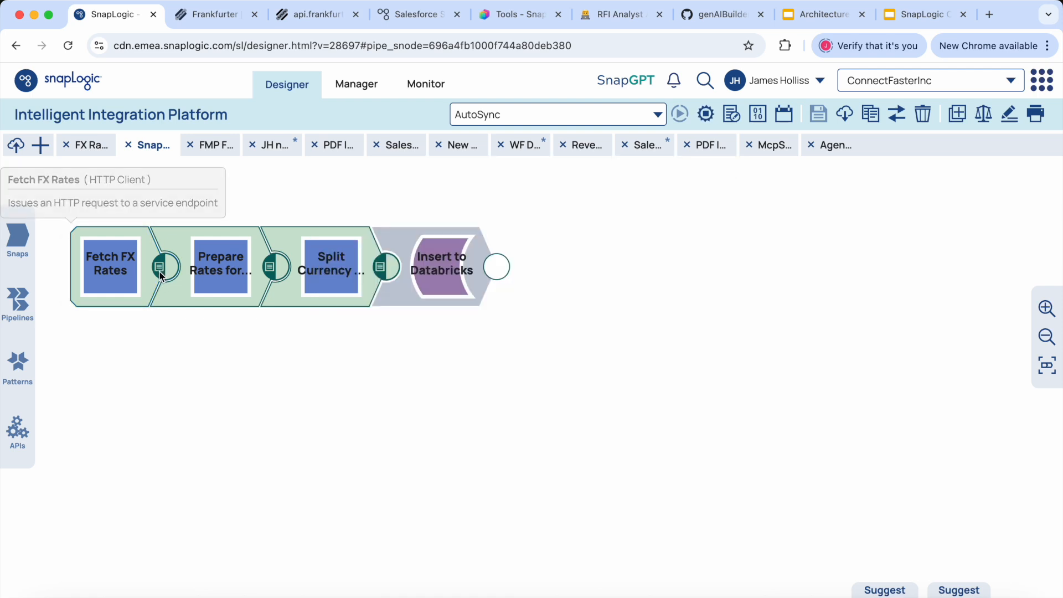
Step: Examine the Fetch FX Rates output, expanding the entity and rates objects to check base, date and currency values
click(160, 269)
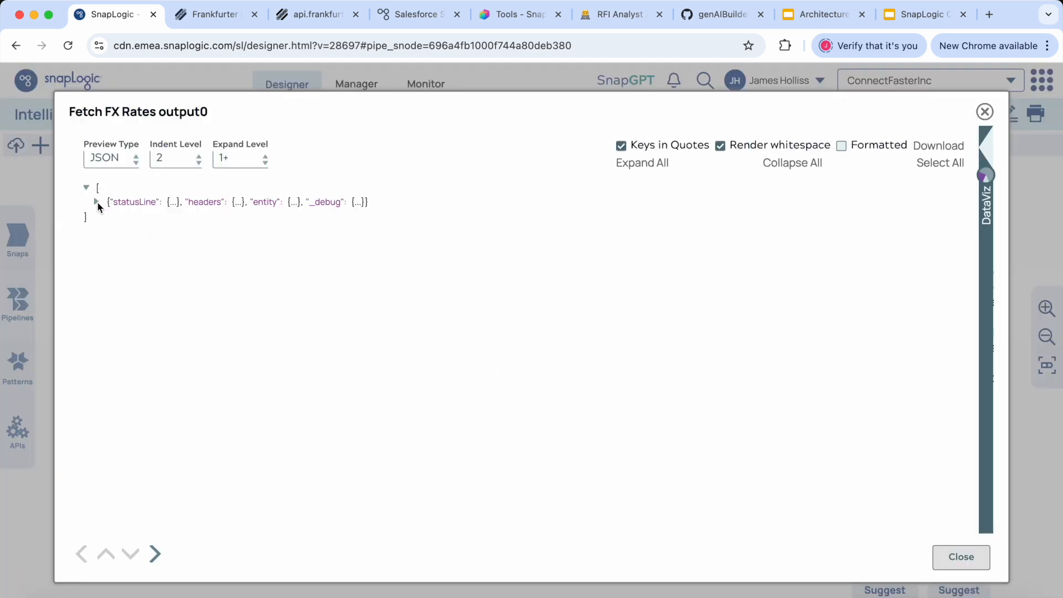
click(97, 203)
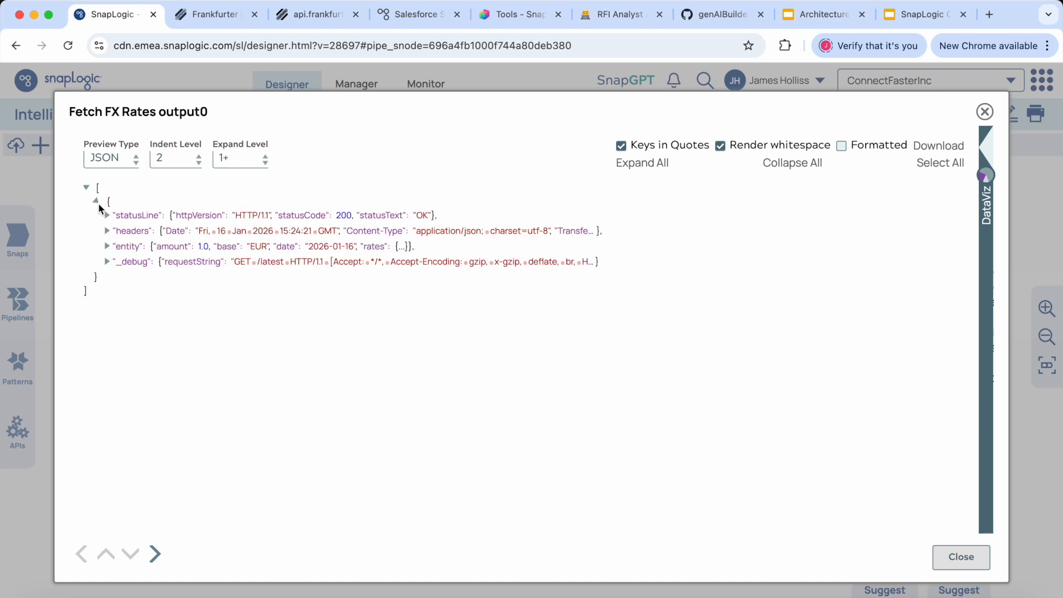
click(108, 247)
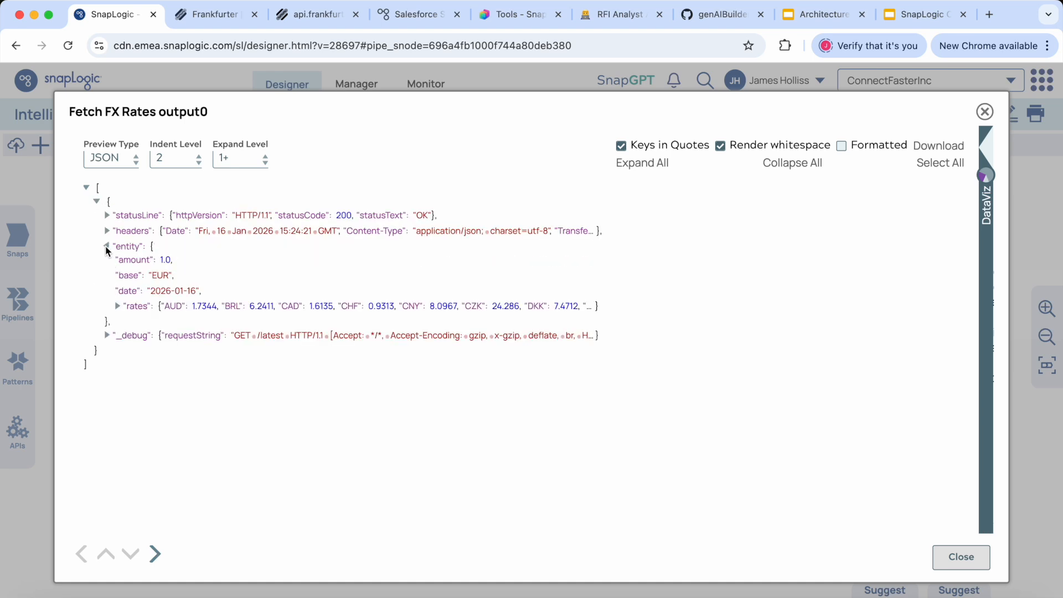
click(117, 307)
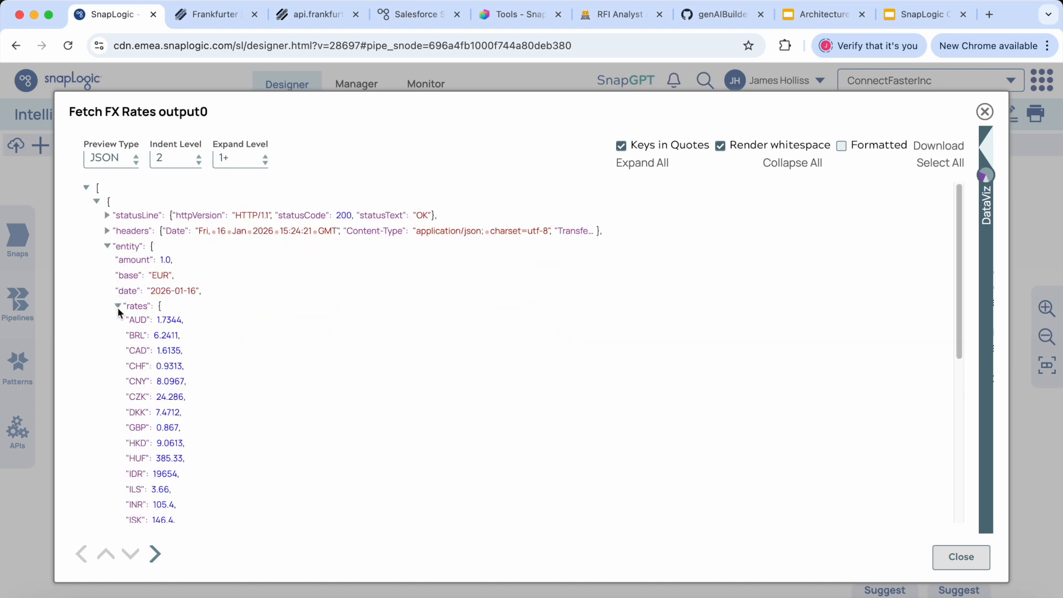
click(151, 292)
click(158, 321)
double_click(158, 325)
click(948, 558)
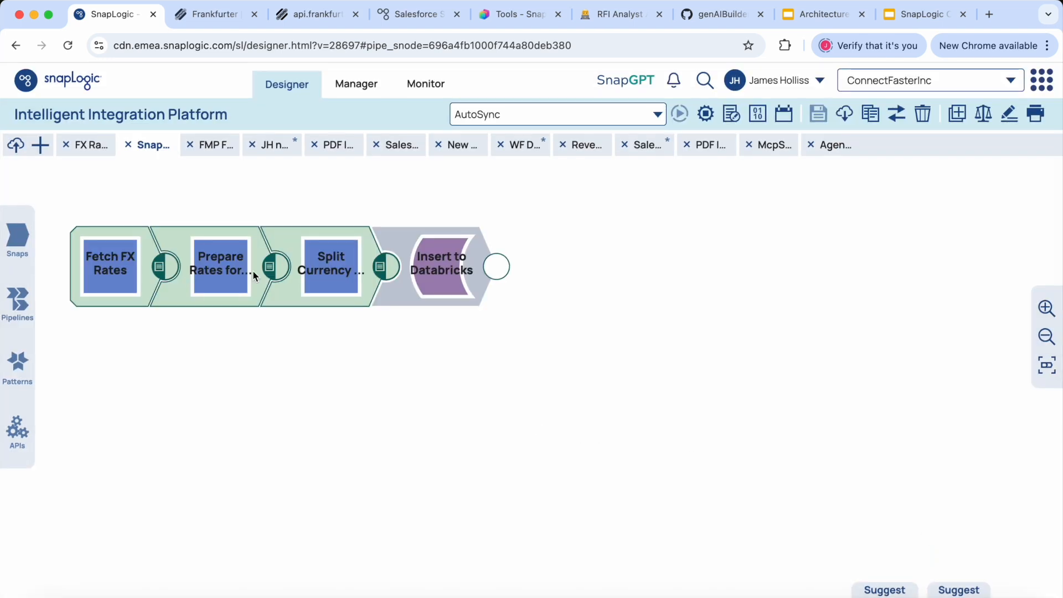
Step: Inspect the rates_array and date mapping expressions and their output previews in the Prepare Rates for Array snap
click(221, 278)
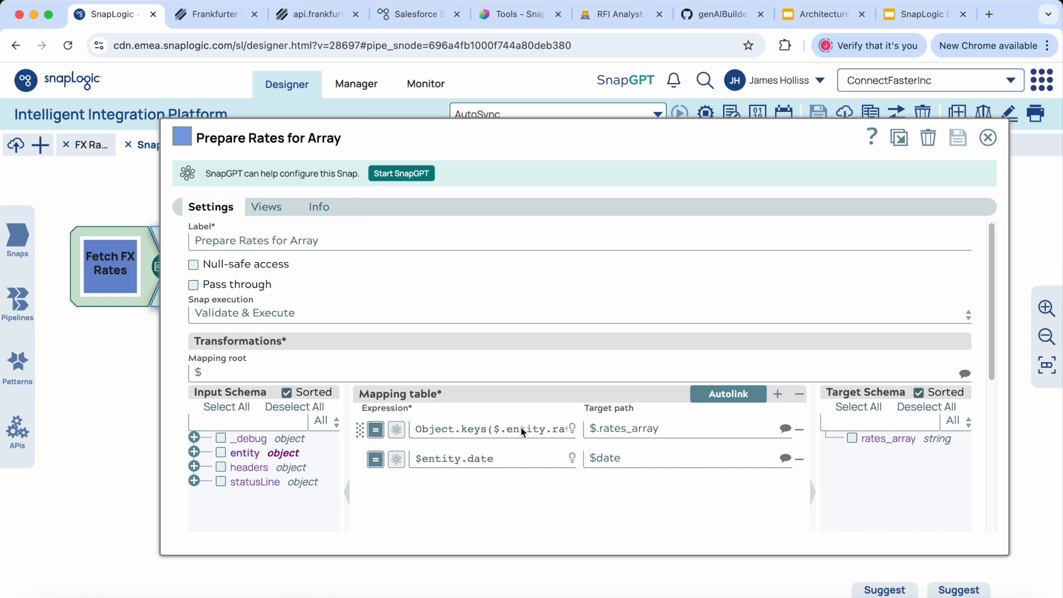
mouse_move(520, 431)
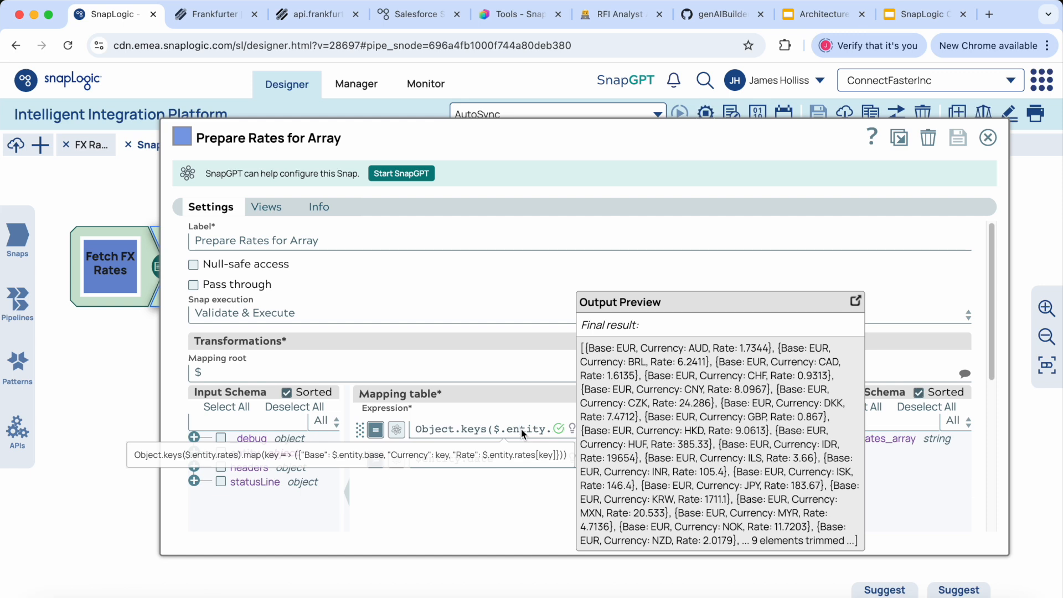
click(479, 460)
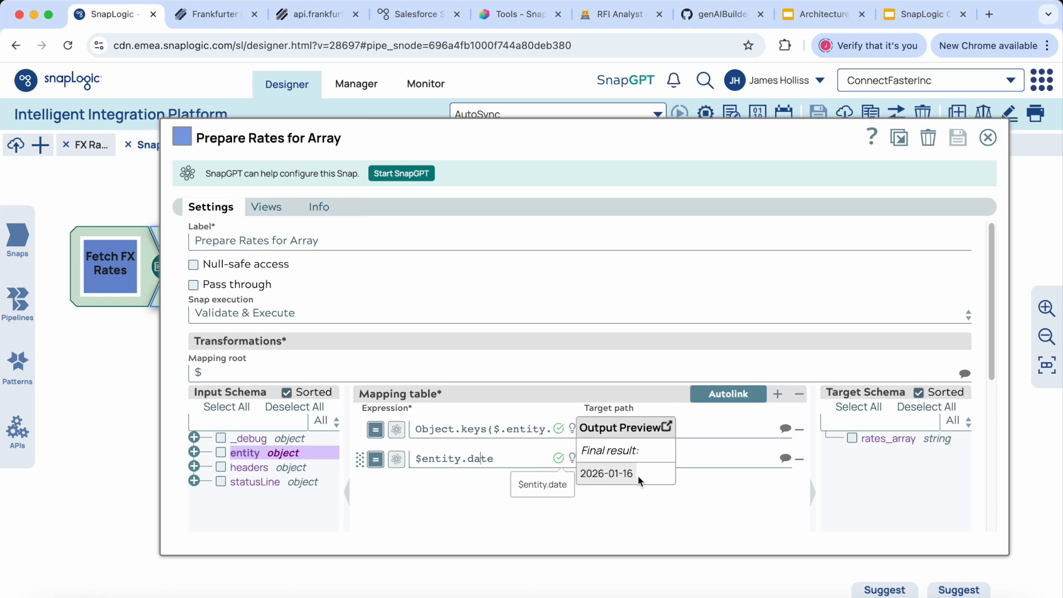
click(467, 498)
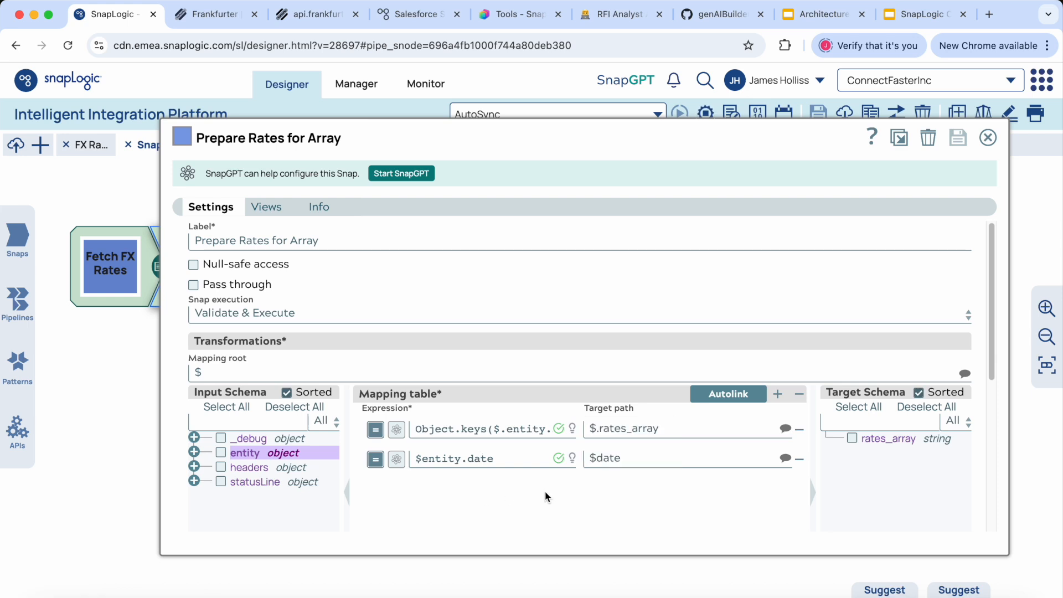
Step: Request a SnapGPT refinement of the $entity.date expression with the prompt "change the date format of entity.date to be dd-mm-yyyy"
click(510, 462)
click(396, 460)
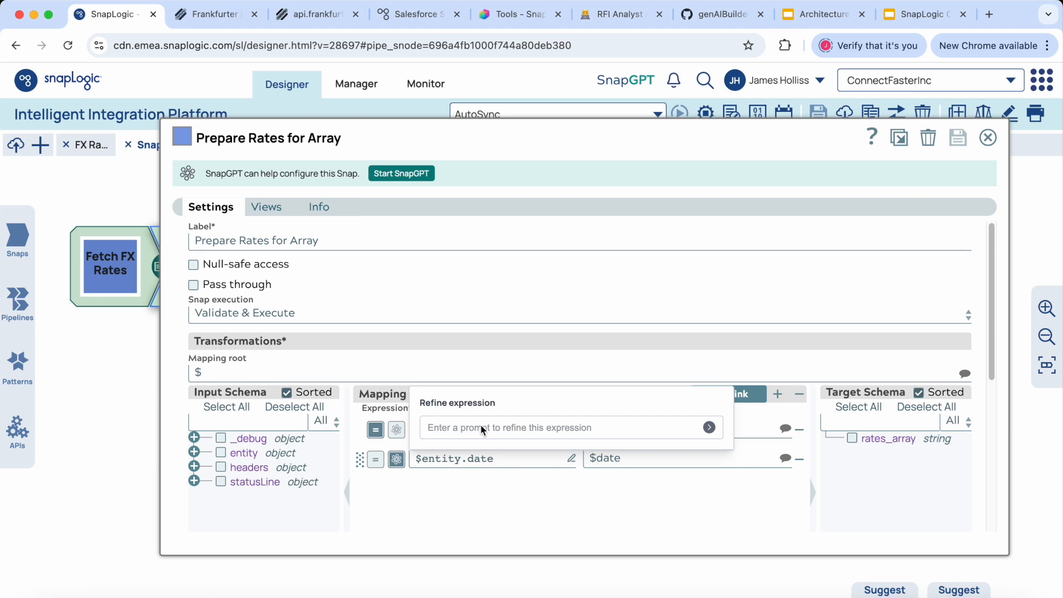
text(change the date format of entity.d)
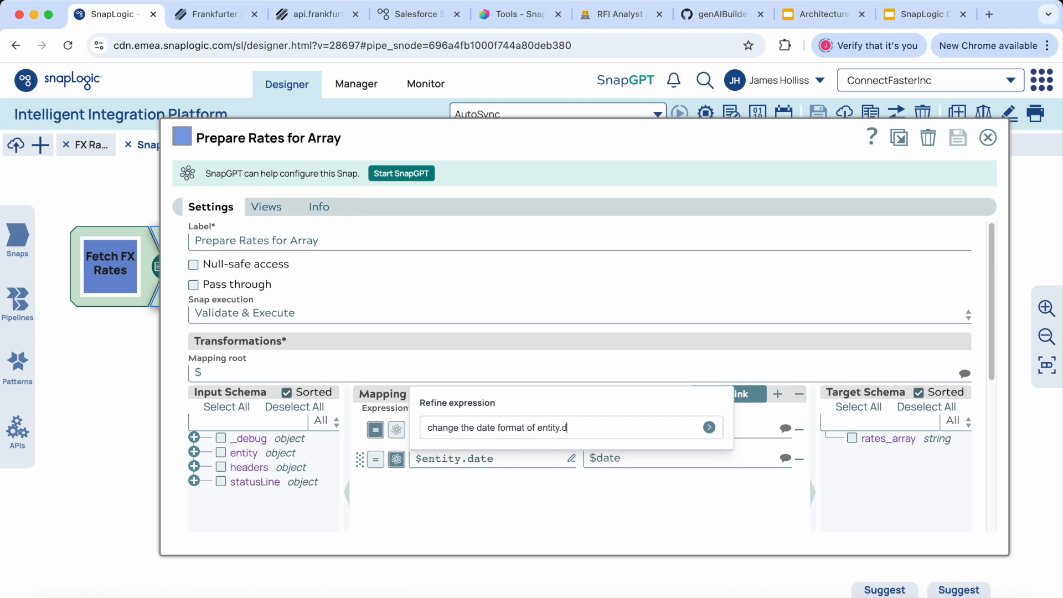
text(ate to be dd-mm-yyyy)
click(710, 428)
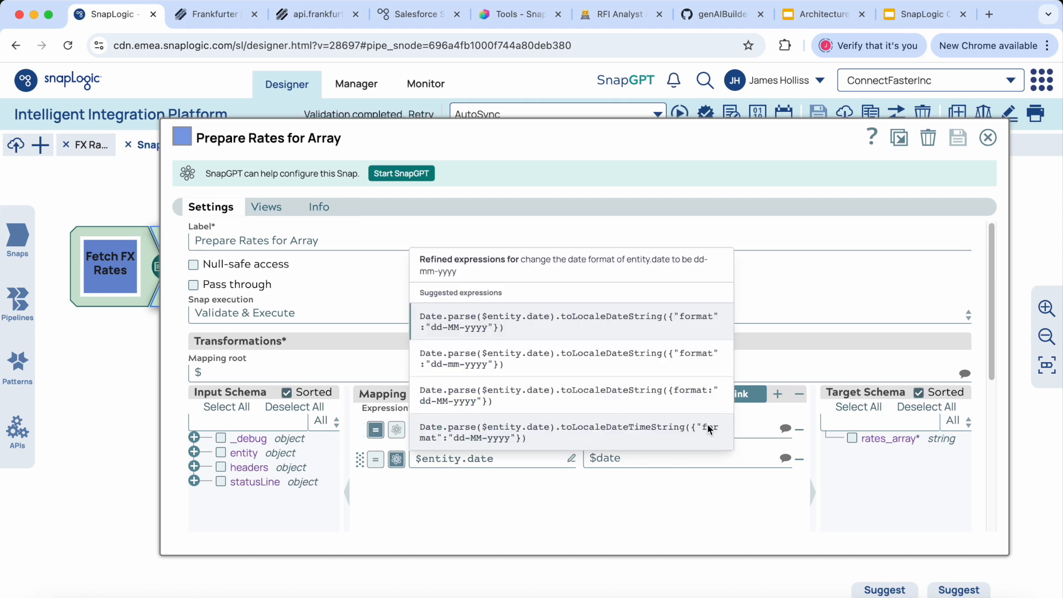
Step: Compare the suggested expressions' previews, apply Date.parse($entity.date).toLocaleDateString({"format":"dd-MM-yyyy"}) to the $date mapping, and save the Prepare Rates for Array snap
mouse_move(654, 365)
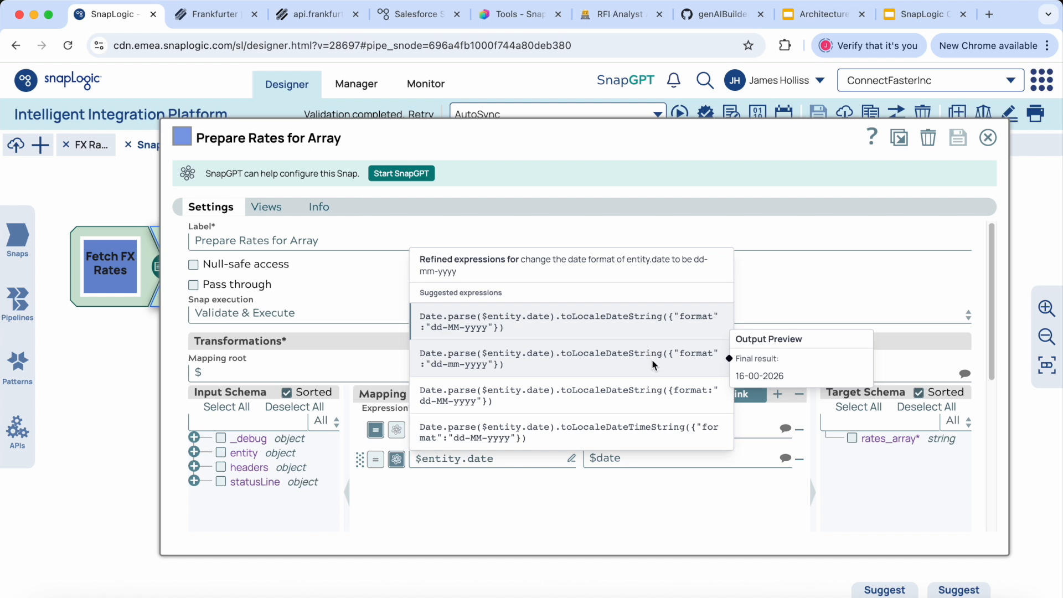
mouse_move(651, 406)
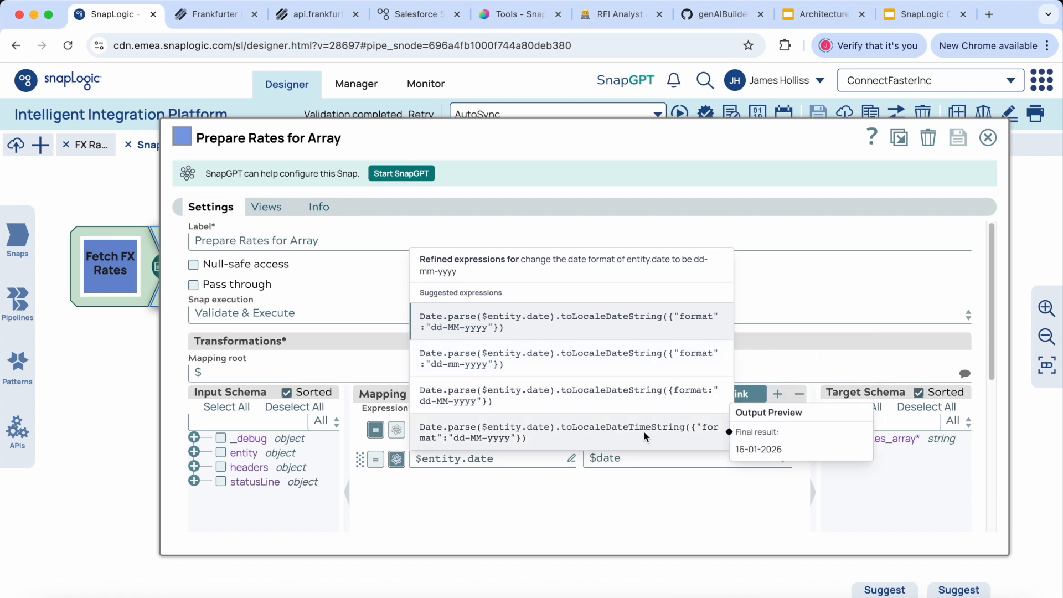
mouse_move(598, 327)
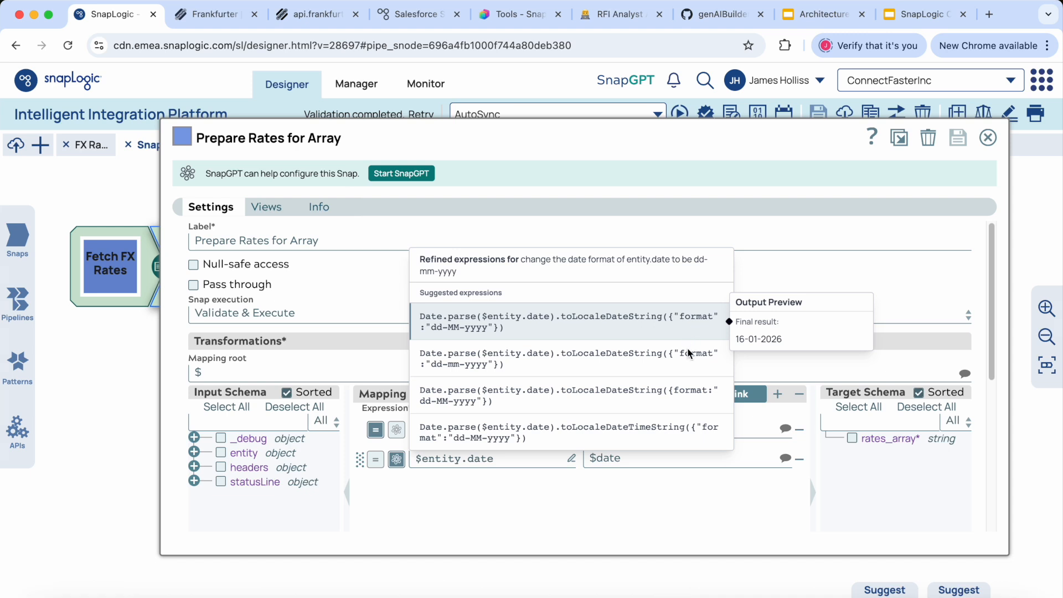
mouse_move(691, 360)
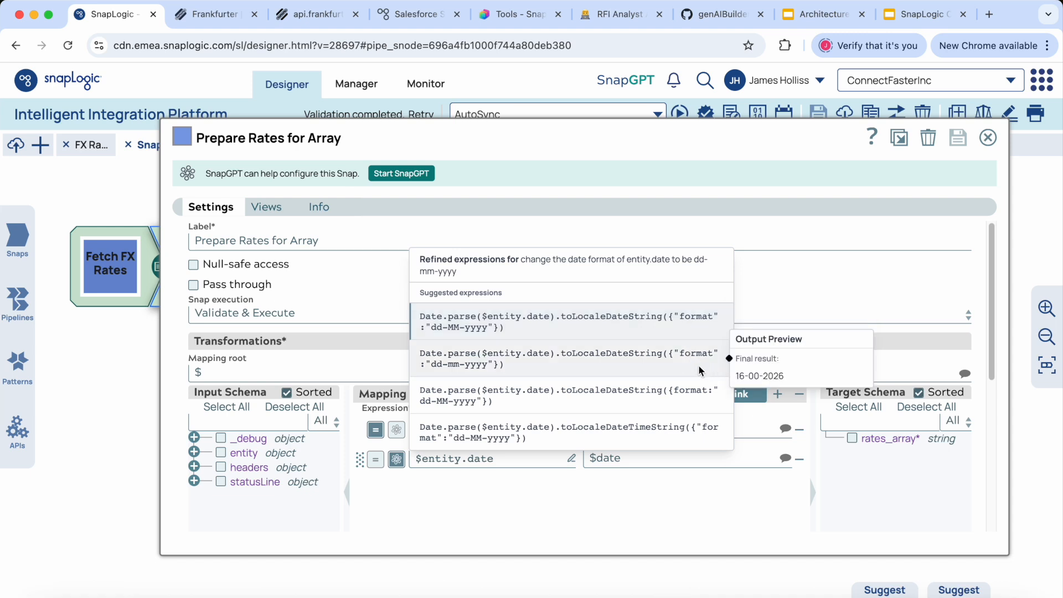
mouse_move(695, 391)
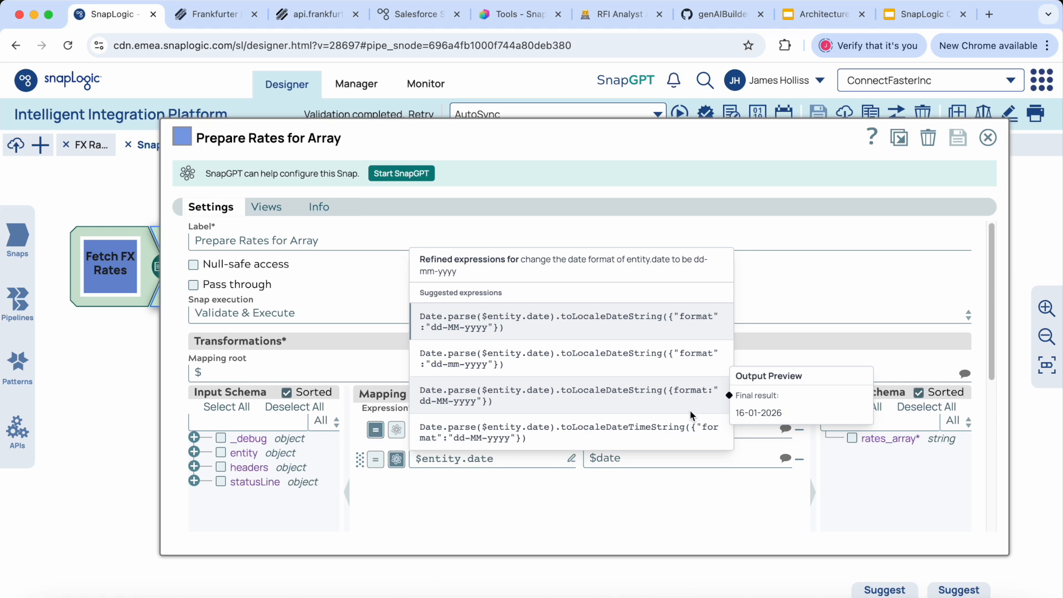
mouse_move(522, 328)
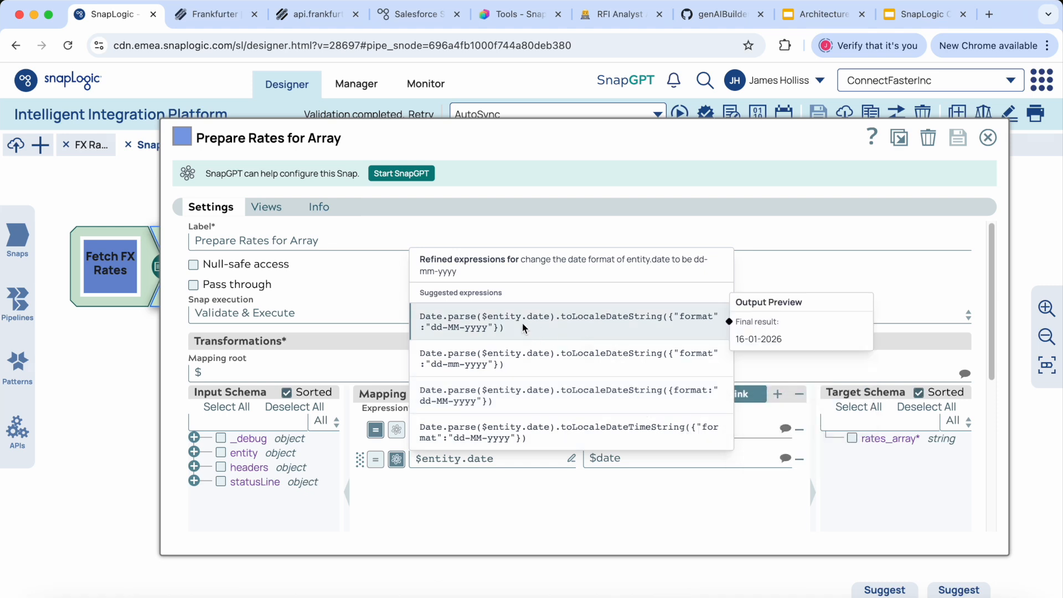
click(551, 318)
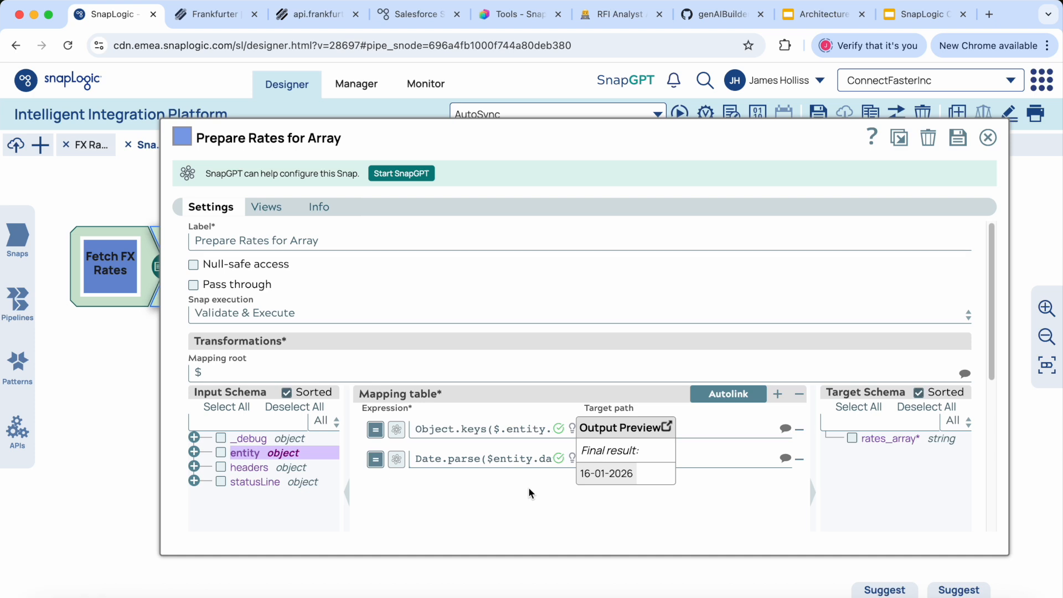
click(497, 489)
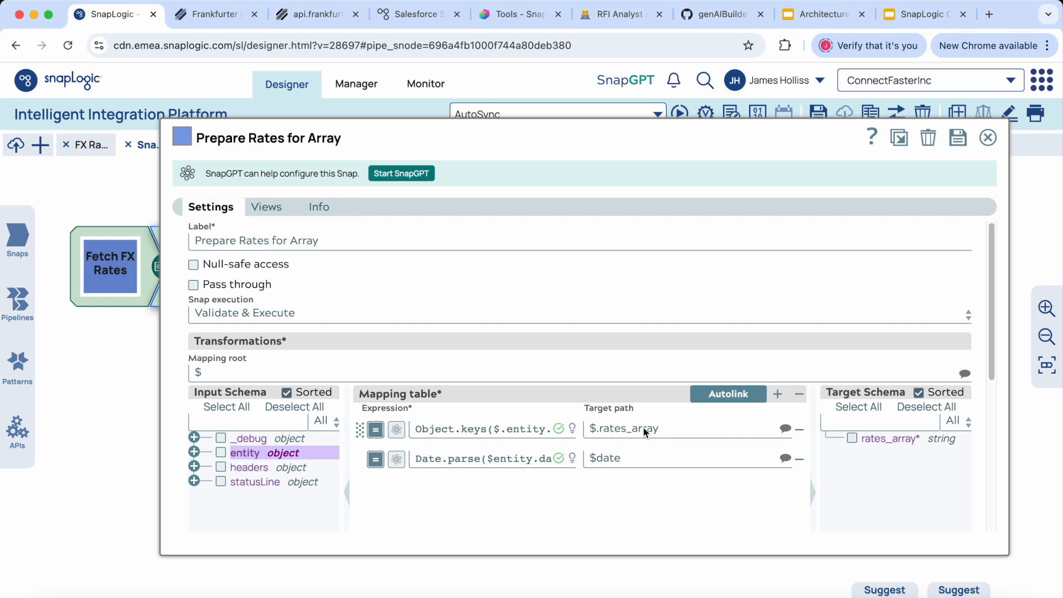
click(957, 143)
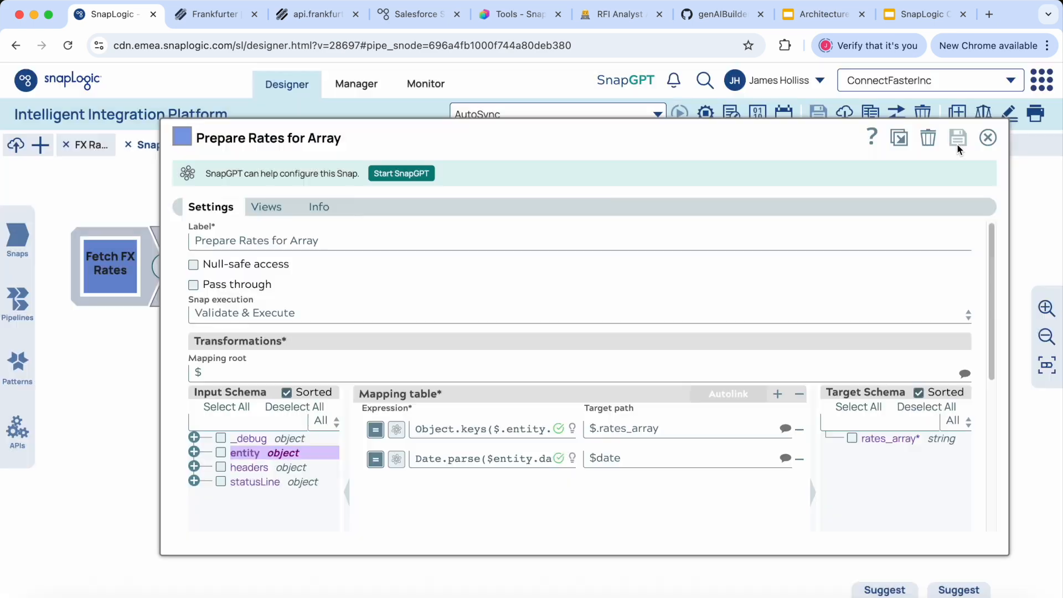
click(988, 139)
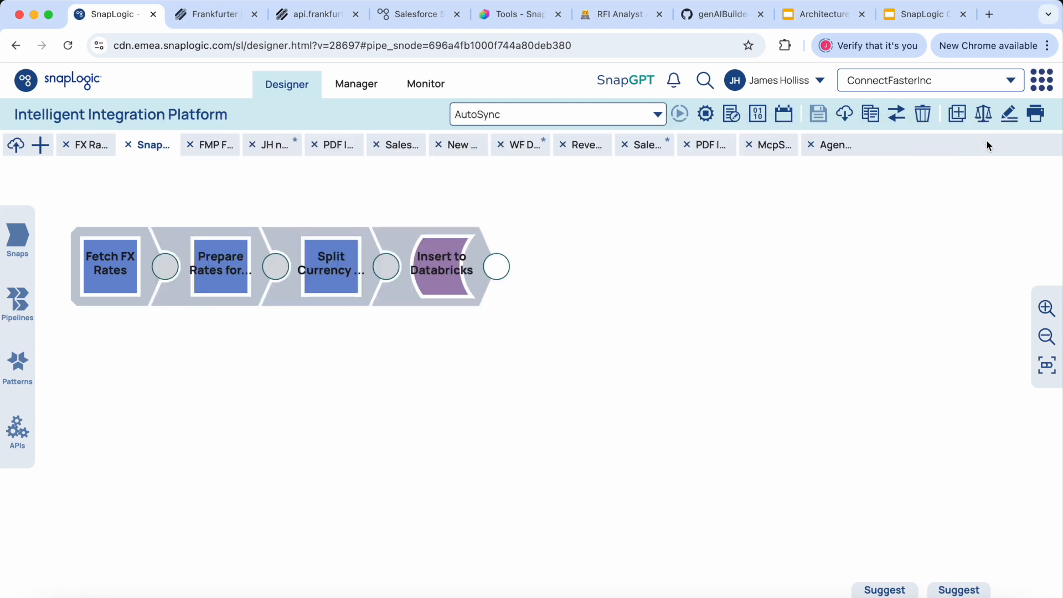
Step: Glance at the Split Currency into Rows settings and examine the Prepare Rates for Array output, checking the date and expanding rates_array
click(330, 269)
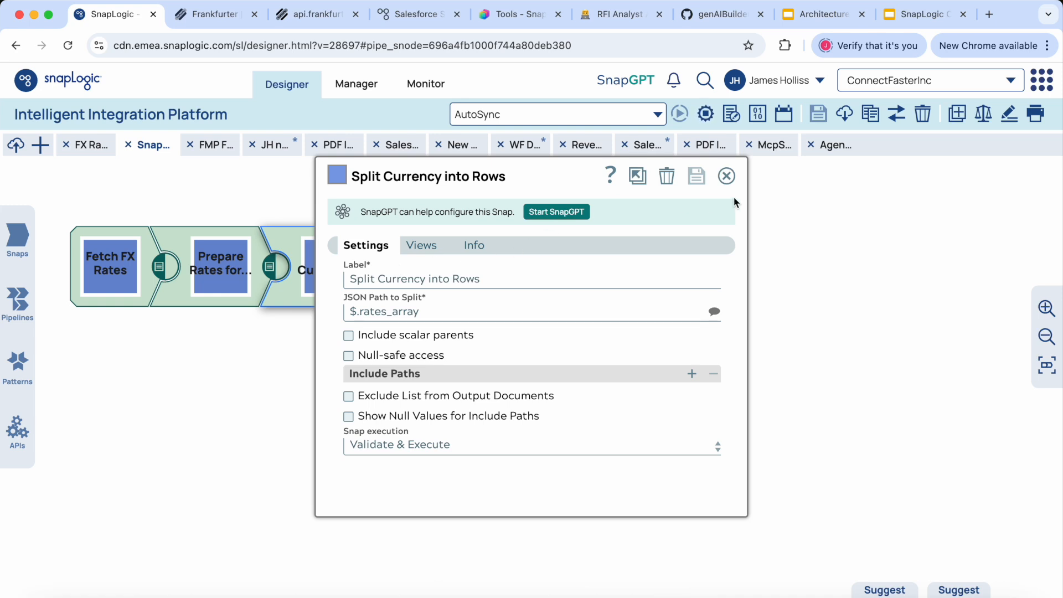
click(726, 176)
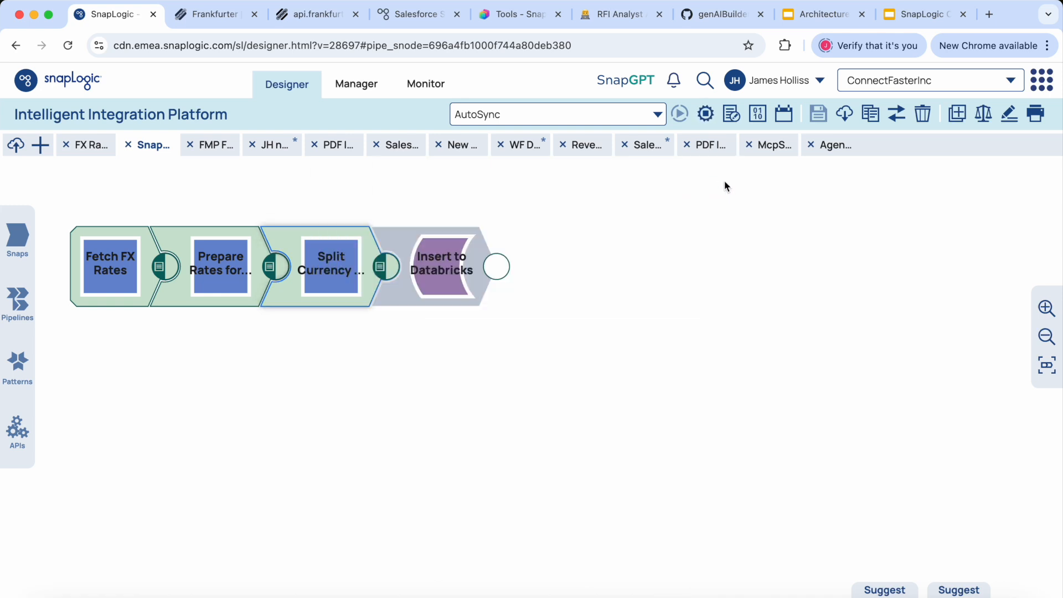
click(270, 267)
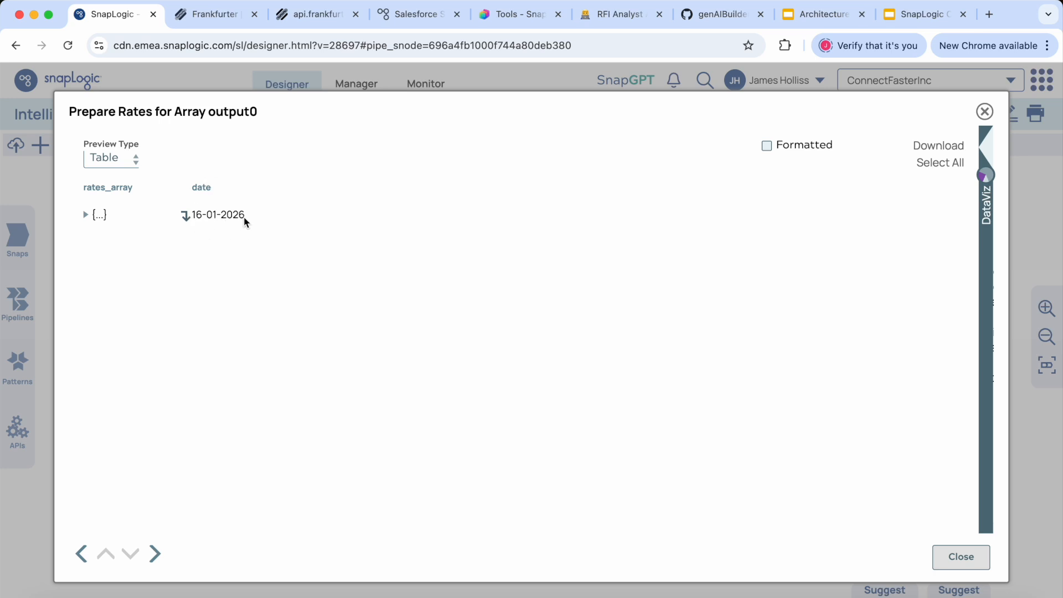
drag(245, 221, 194, 220)
click(95, 215)
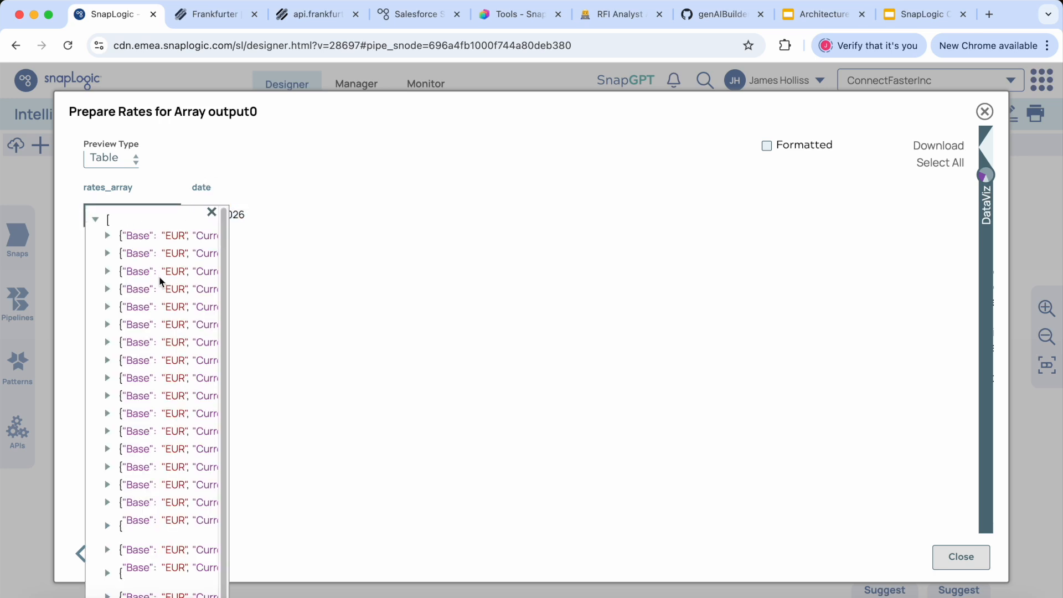
scroll(208, 324, right, 3)
scroll(208, 324, left, 3)
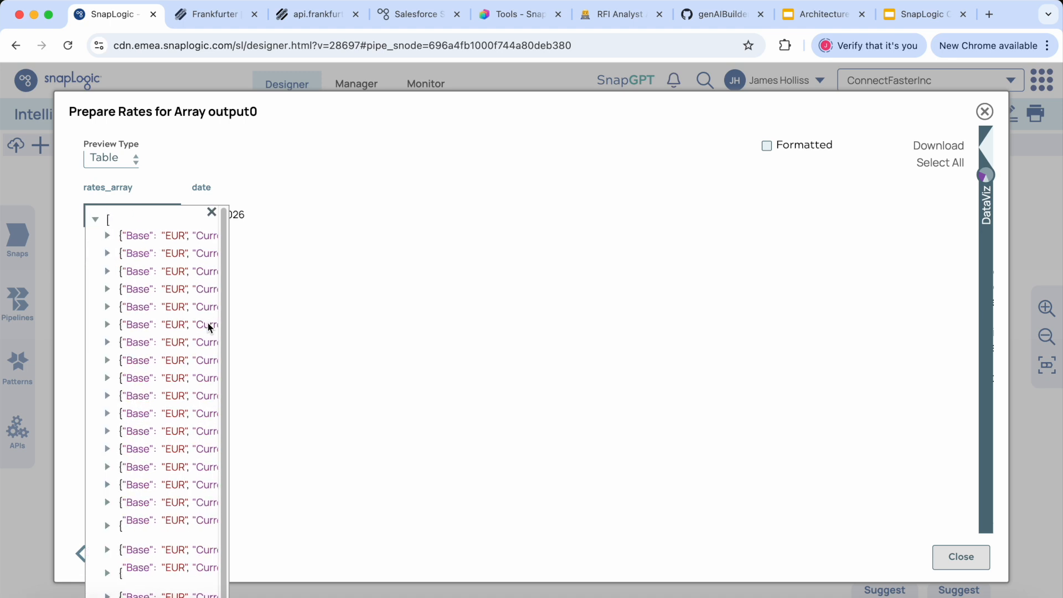
click(968, 559)
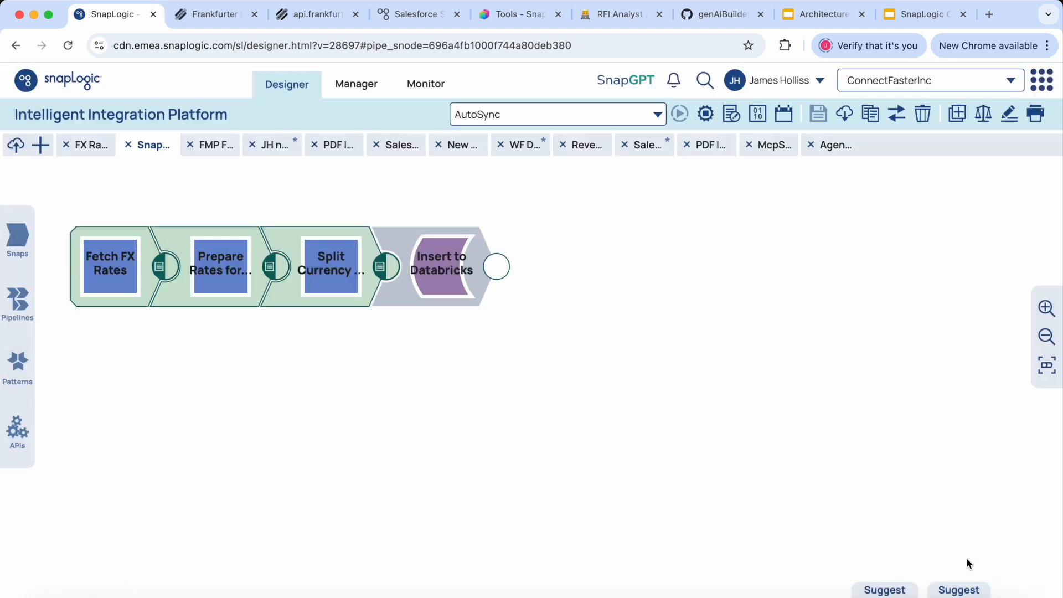
Step: Review the JSON path in the Split Currency into Rows snap and examine which columns its output rows contain
click(337, 265)
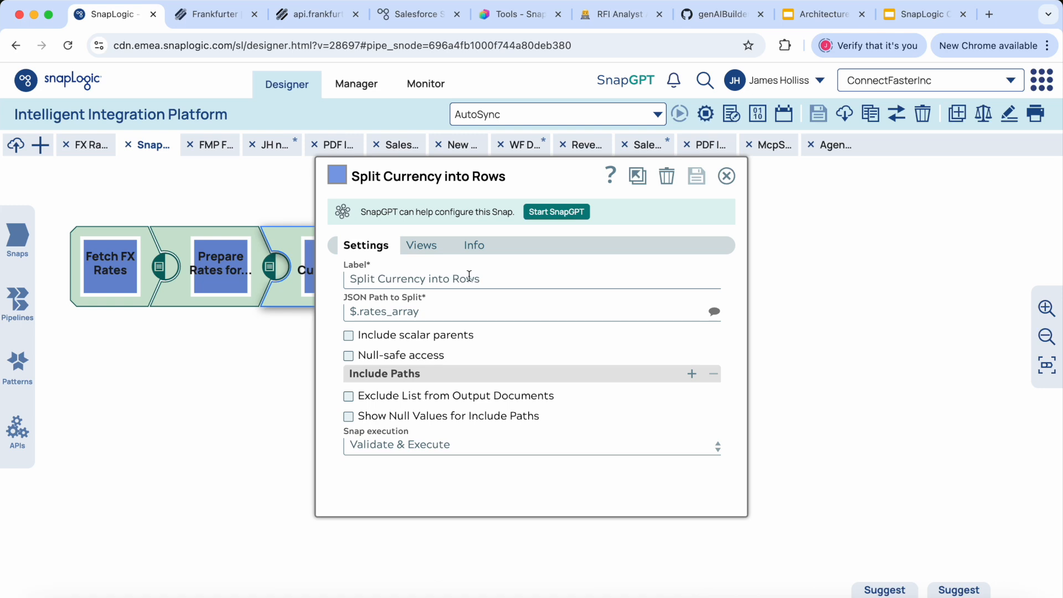
click(726, 175)
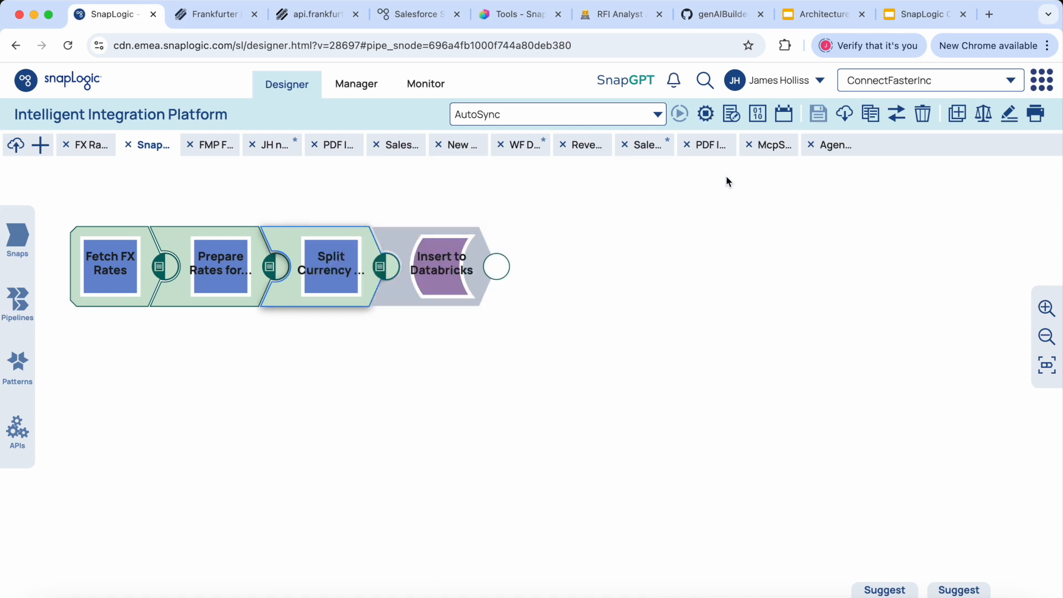
click(380, 268)
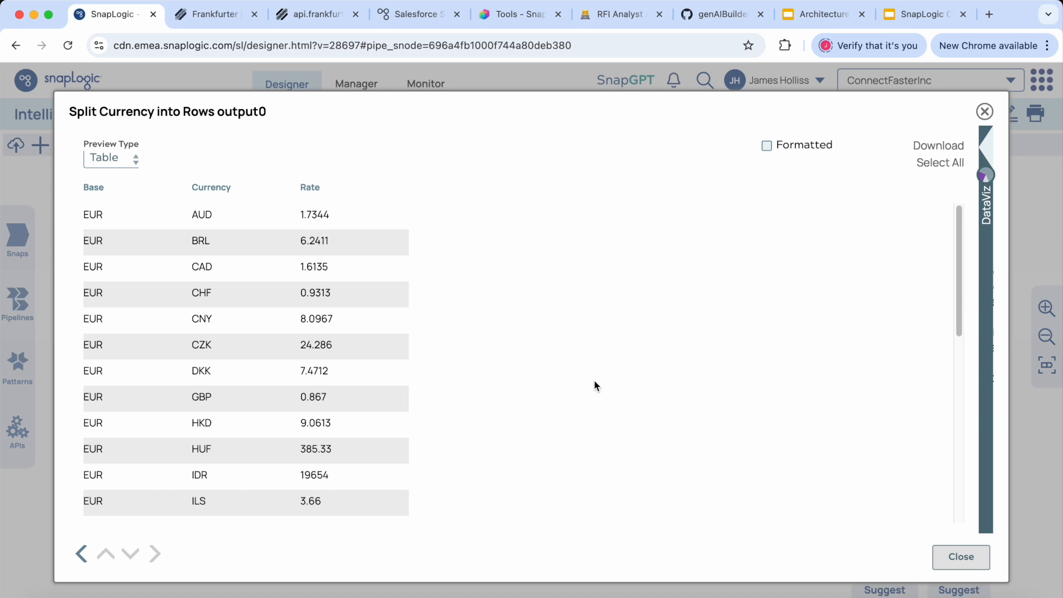
click(960, 557)
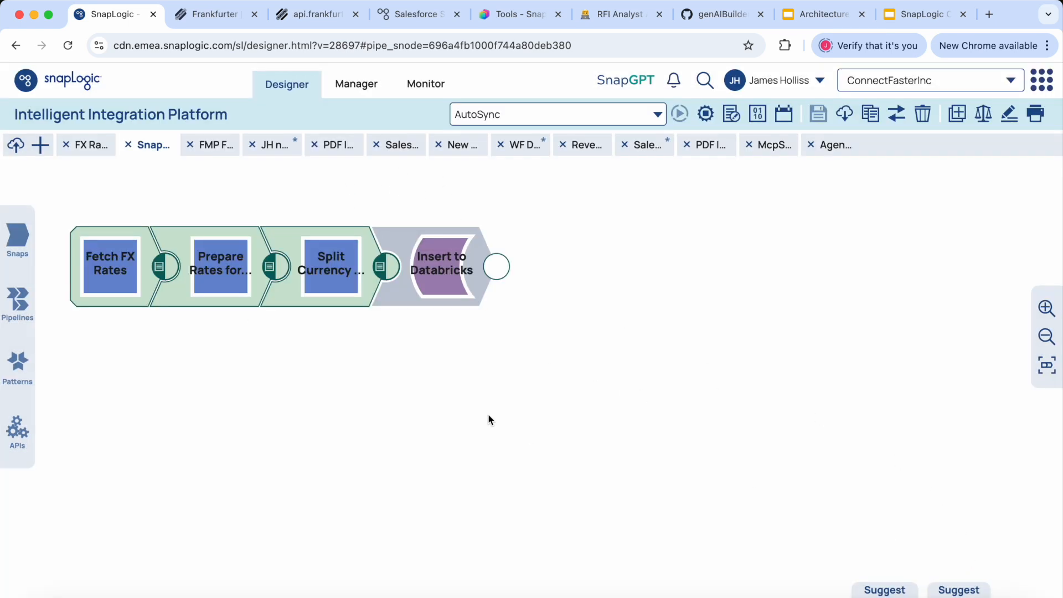
Step: Add $date as an include path in the Split Currency into Rows snap and save its settings
click(348, 279)
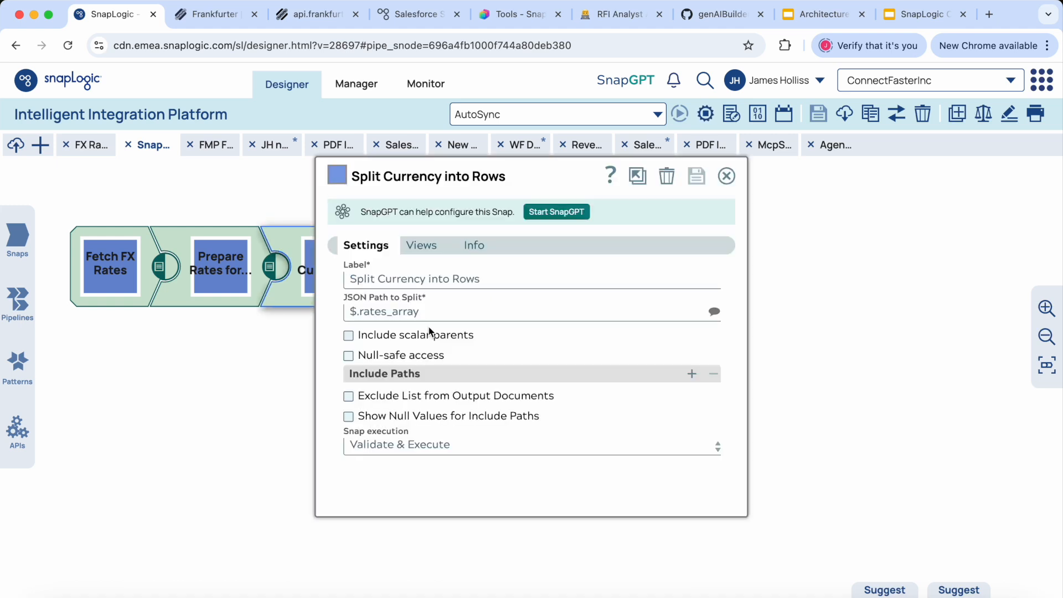
click(693, 374)
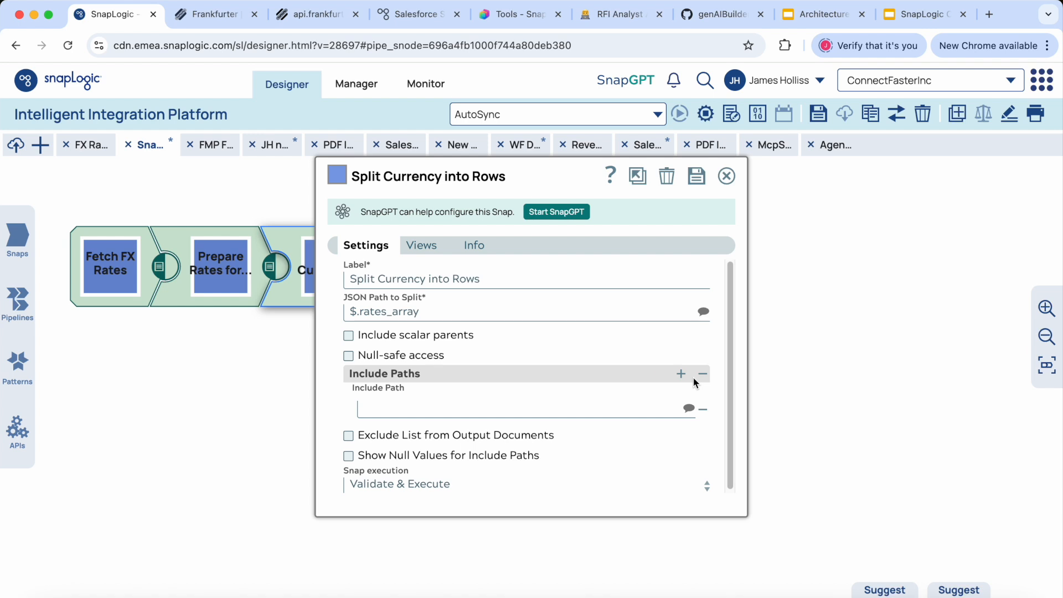
click(689, 409)
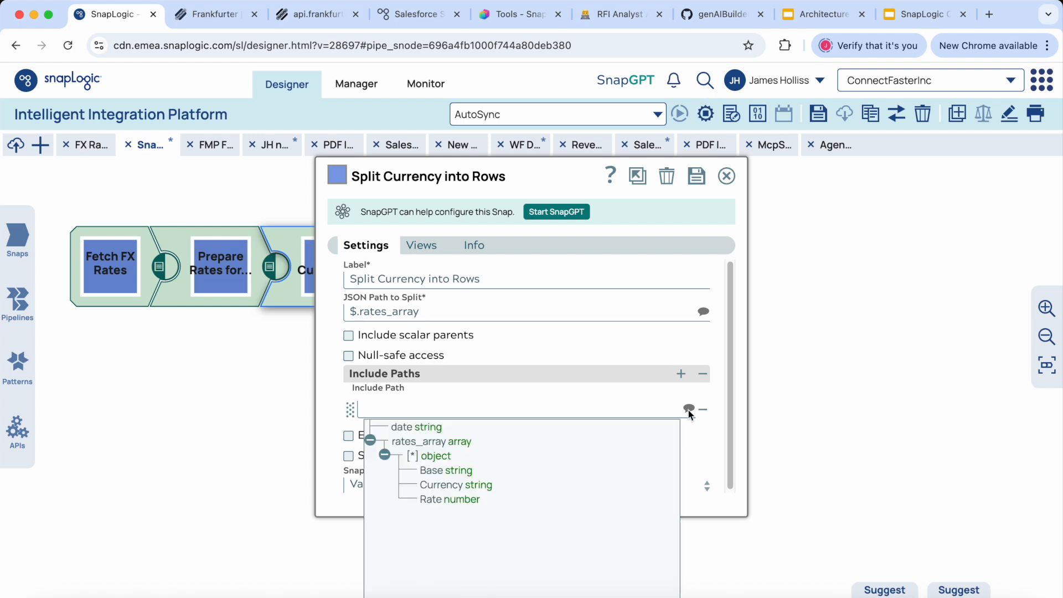
click(408, 430)
click(697, 177)
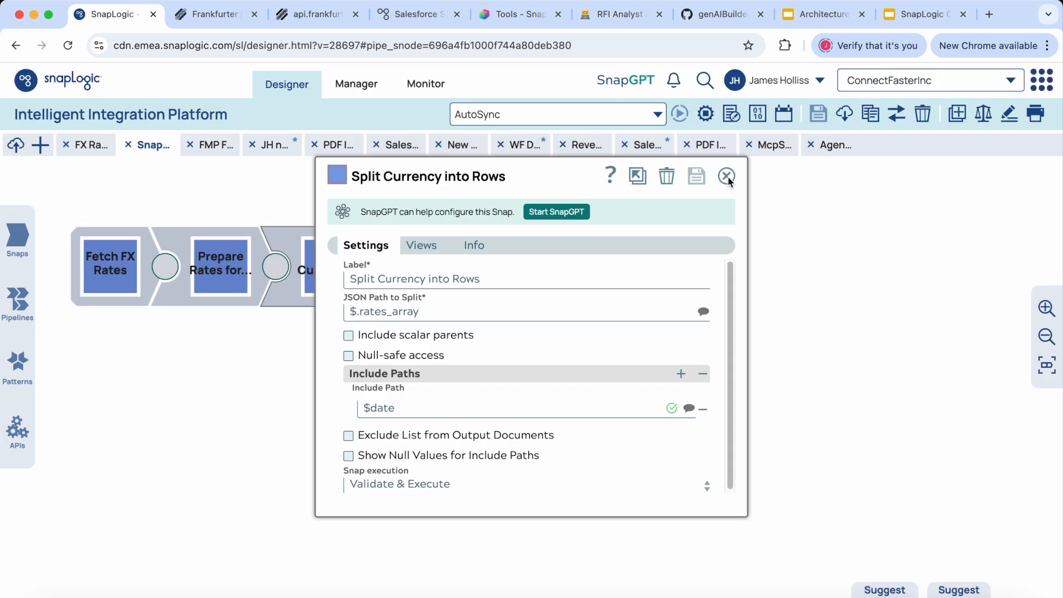
click(726, 176)
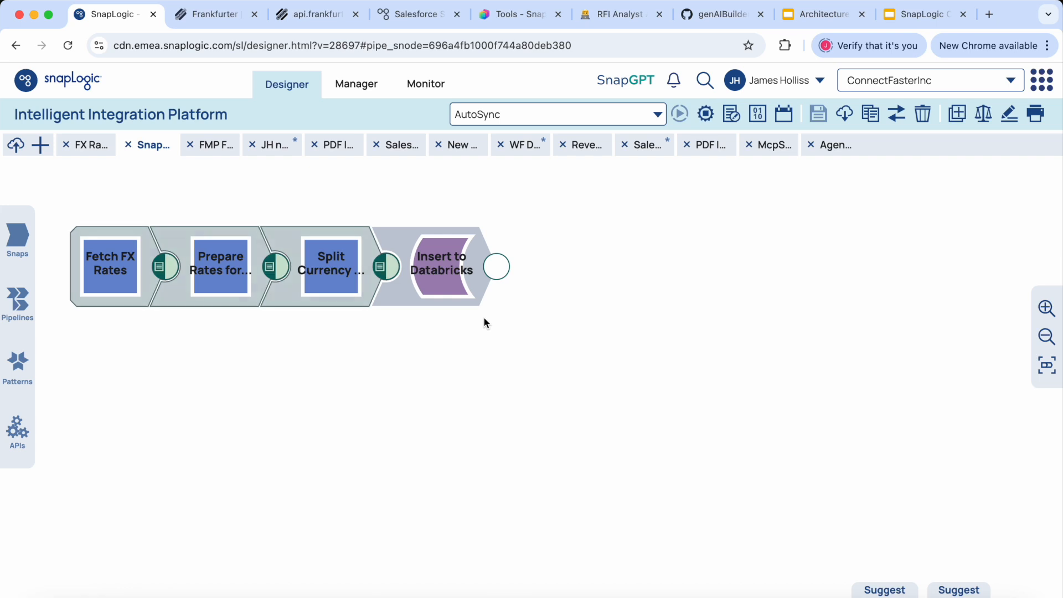
Step: Check the date column in the Split Currency into Rows output and review the table settings of the Insert to Databricks snap
click(380, 267)
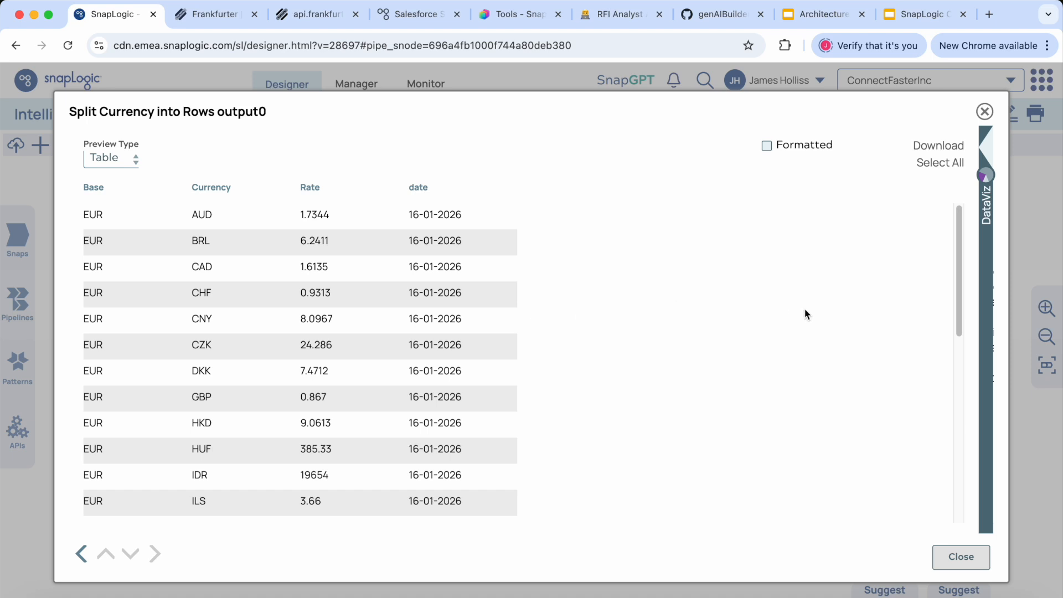
click(958, 556)
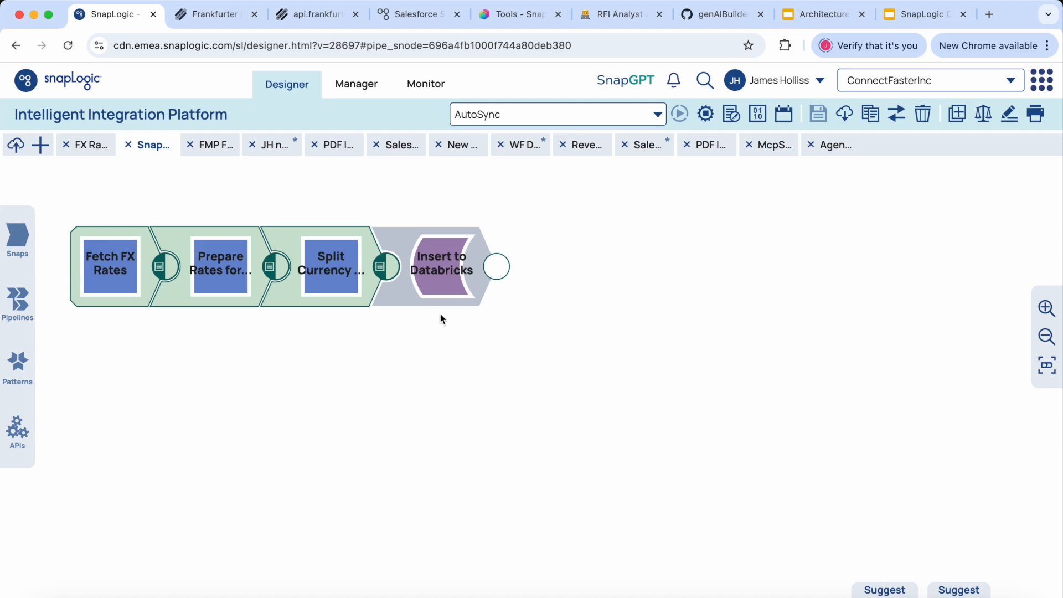
click(439, 279)
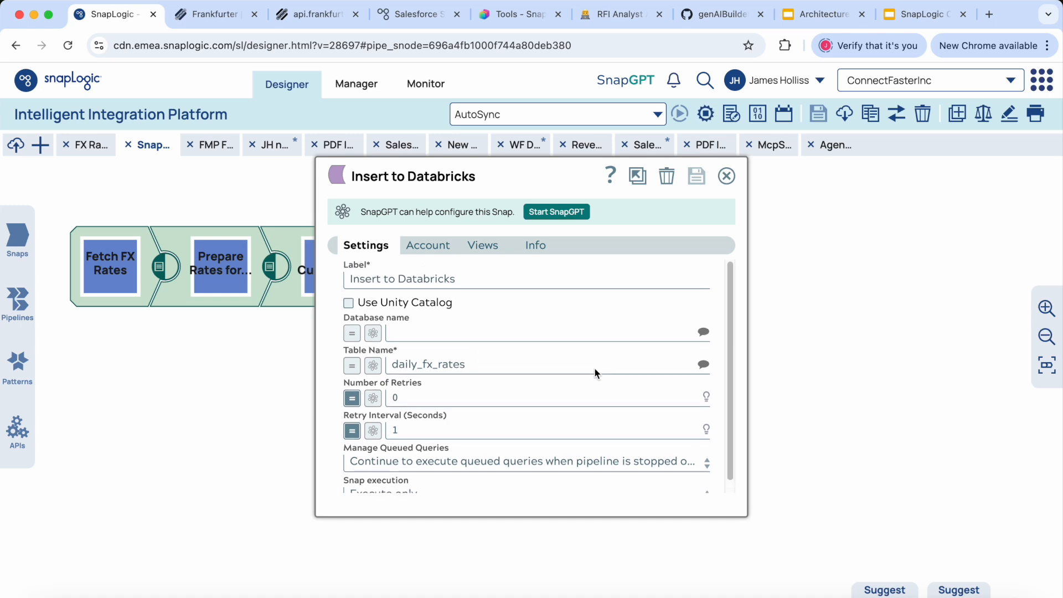
click(726, 177)
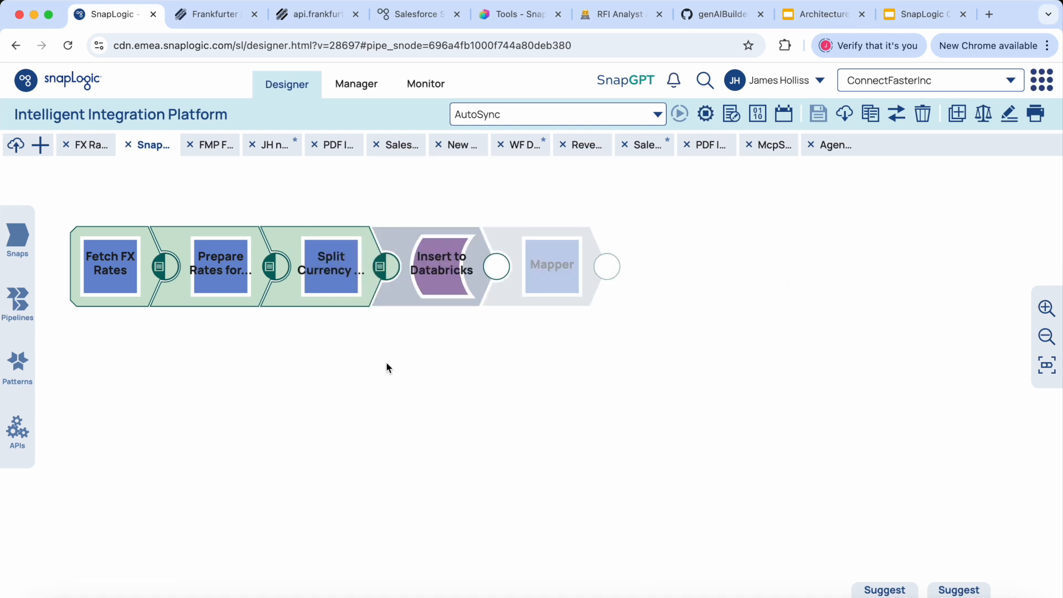